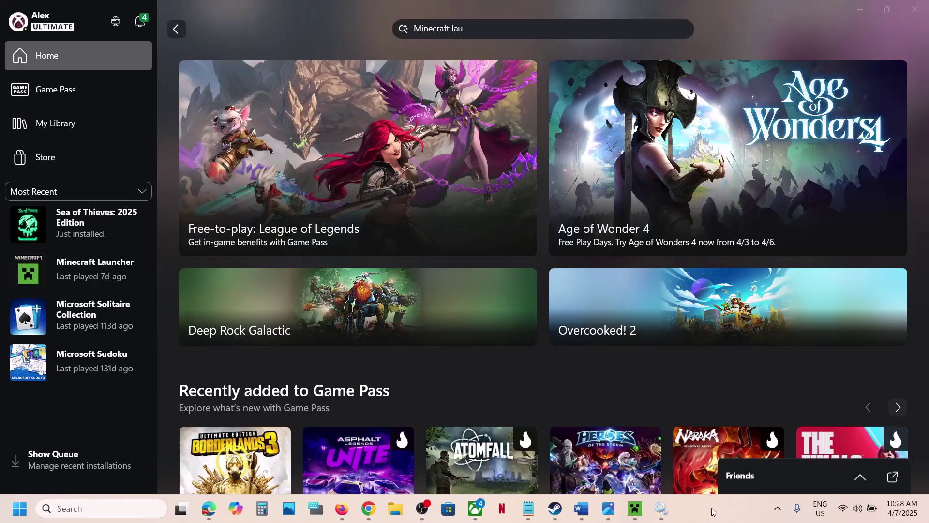
- Launch the Xbox app, then show the 0x8015DC03 Xbox Live sign-in error screenshot in Photos
{"action": "left_click", "coordinate": [94, 506]}
{"action": "type", "text": "xbo"}
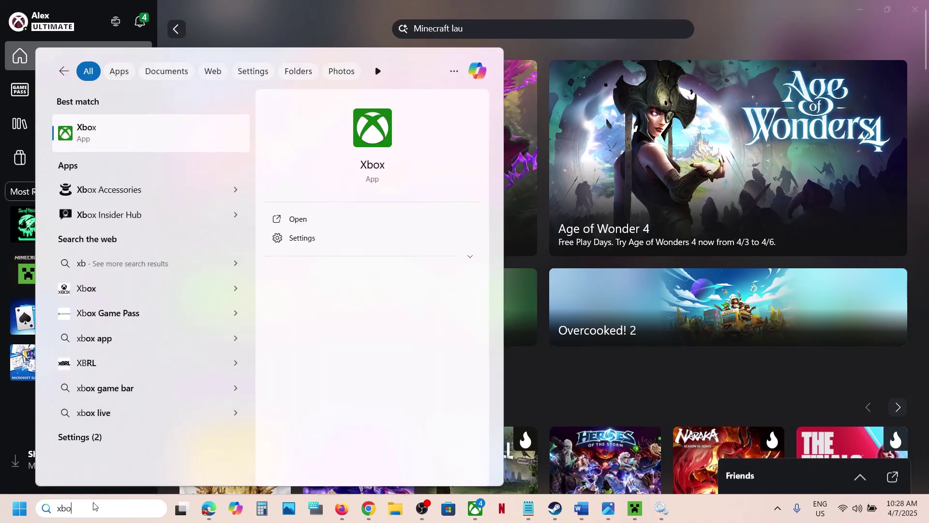
{"action": "type", "text": "x"}
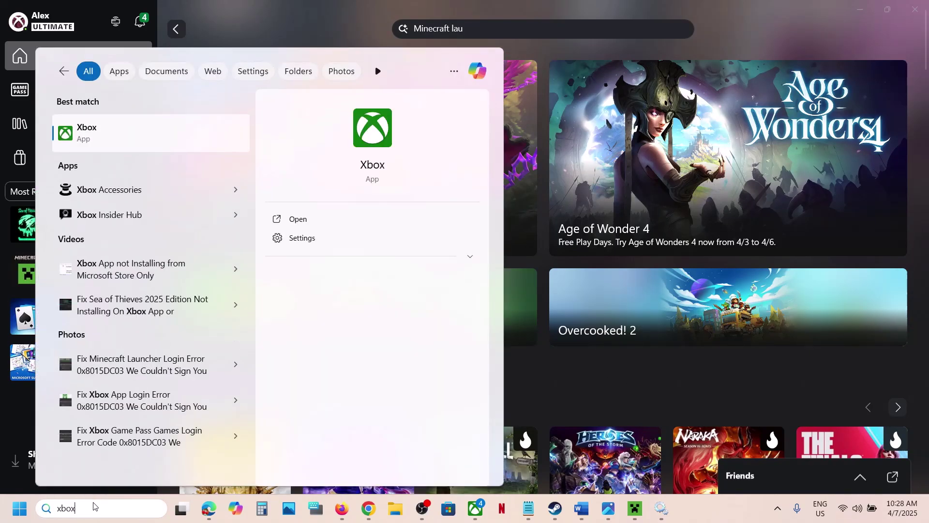
{"action": "left_click", "coordinate": [114, 135]}
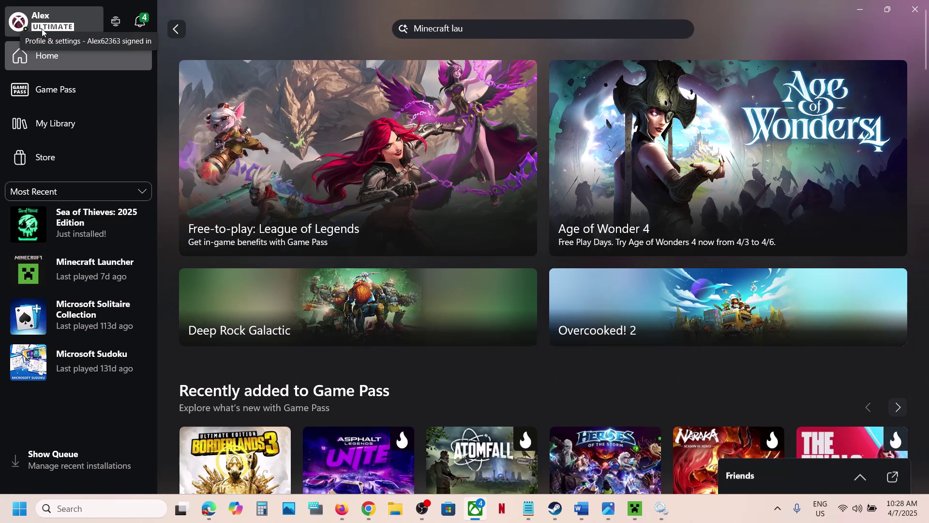
{"action": "left_click", "coordinate": [610, 516]}
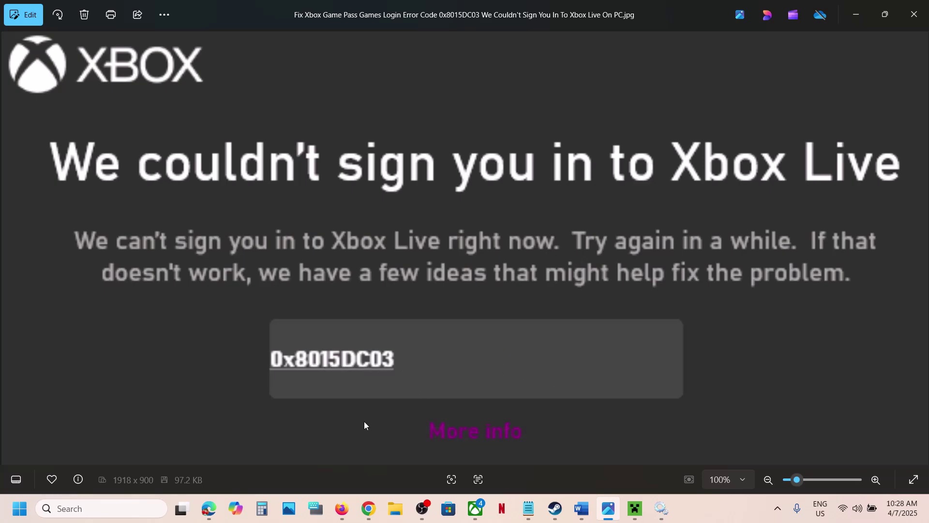
- Open Services and select the Microsoft Account Sign-in Assistant service
{"action": "left_click", "coordinate": [121, 509]}
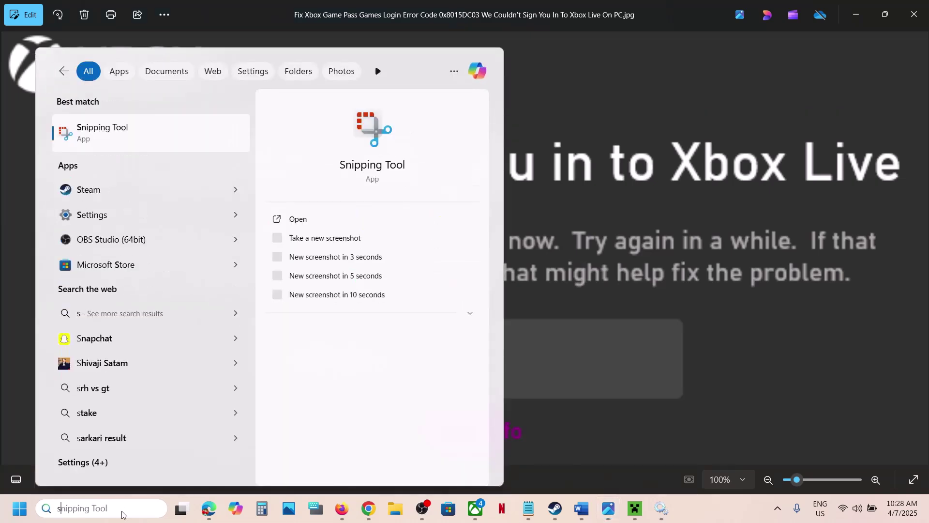
{"action": "type", "text": "serv"}
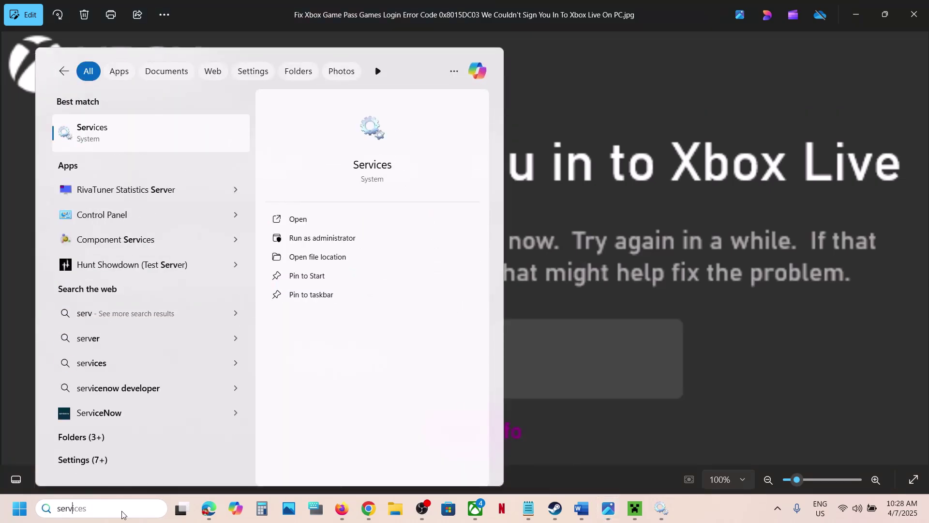
{"action": "type", "text": "ices"}
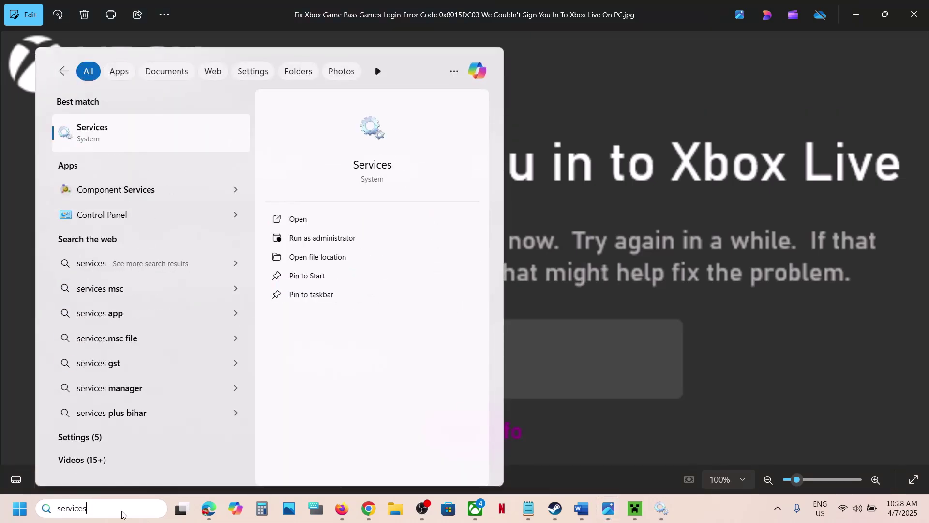
{"action": "left_click", "coordinate": [154, 126]}
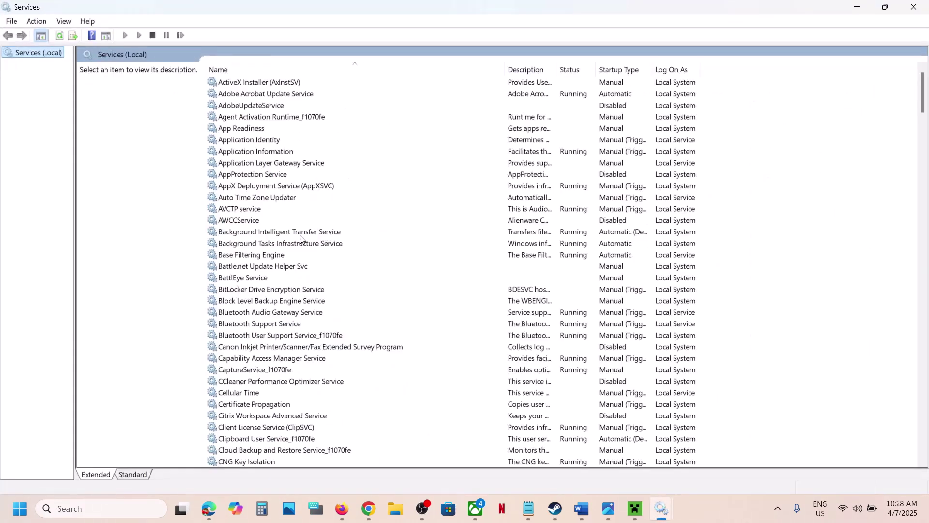
{"action": "left_click", "coordinate": [300, 236]}
{"action": "key", "text": "m"}
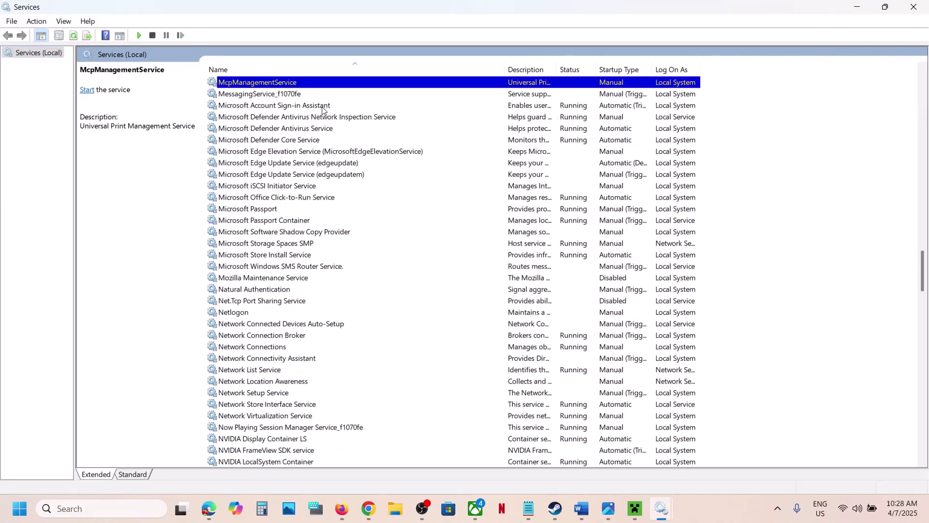
{"action": "left_click", "coordinate": [329, 106]}
- Set Microsoft Account Sign-in Assistant startup to Automatic, apply it, and restart the service
{"action": "double_click", "coordinate": [351, 106]}
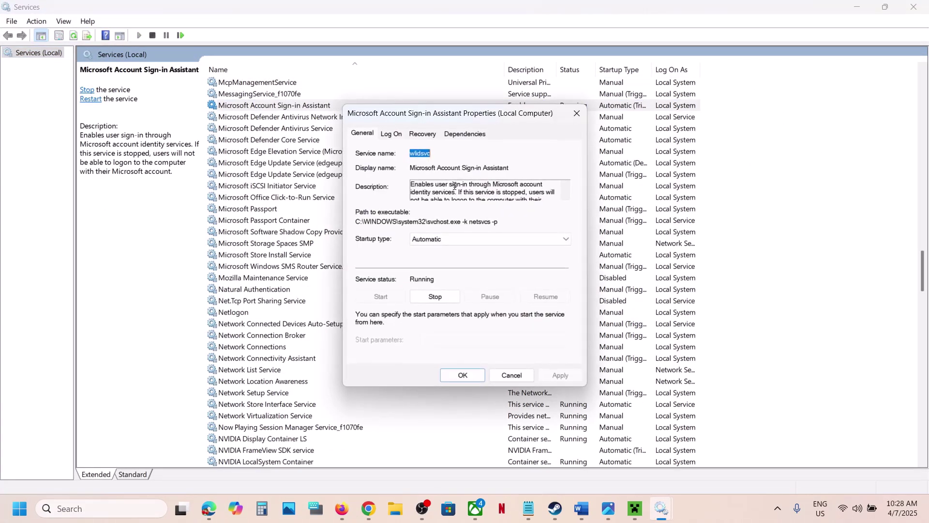
{"action": "left_click", "coordinate": [432, 238]}
{"action": "left_click", "coordinate": [442, 258]}
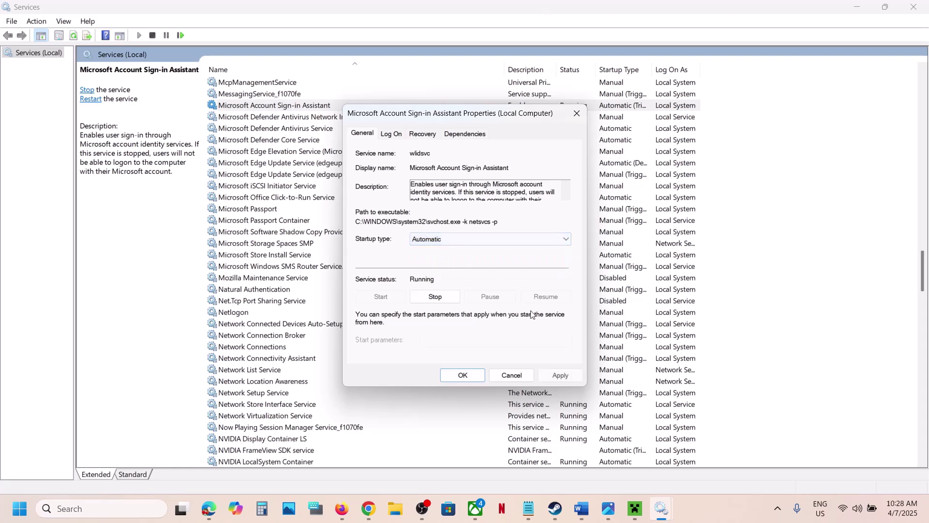
{"action": "left_click", "coordinate": [549, 373]}
{"action": "left_click", "coordinate": [462, 376]}
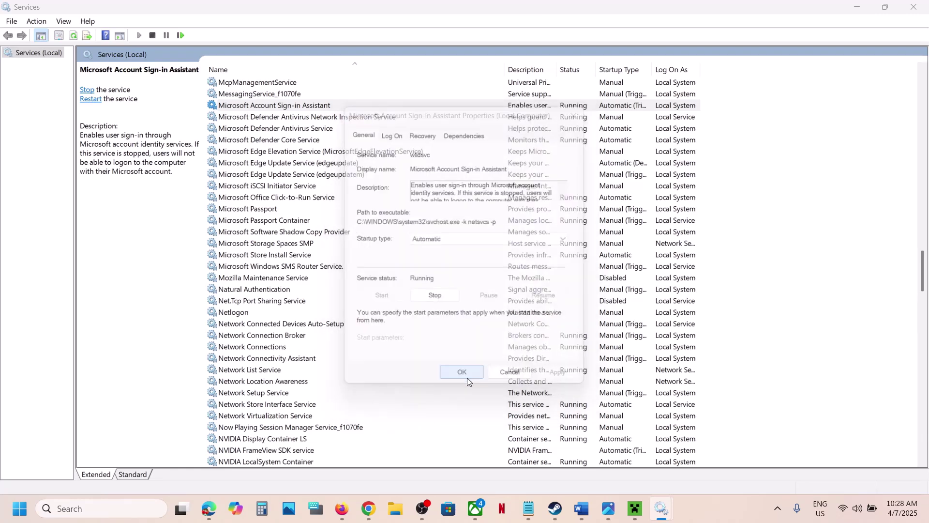
{"action": "right_click", "coordinate": [323, 108]}
{"action": "left_click", "coordinate": [364, 168]}
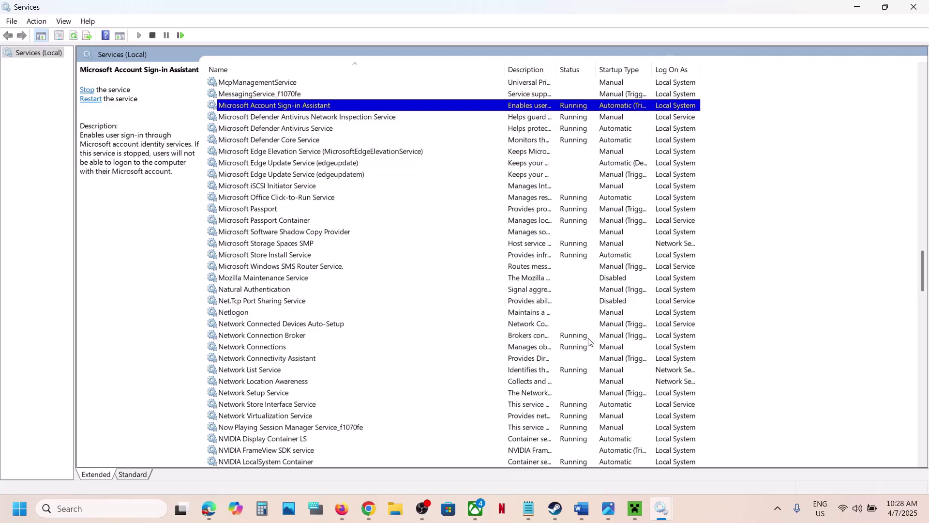
- Open Internet Properties with inetcpl.cpl and confirm TLS 1.0–1.3 are enabled under Advanced
{"action": "left_click", "coordinate": [476, 509]}
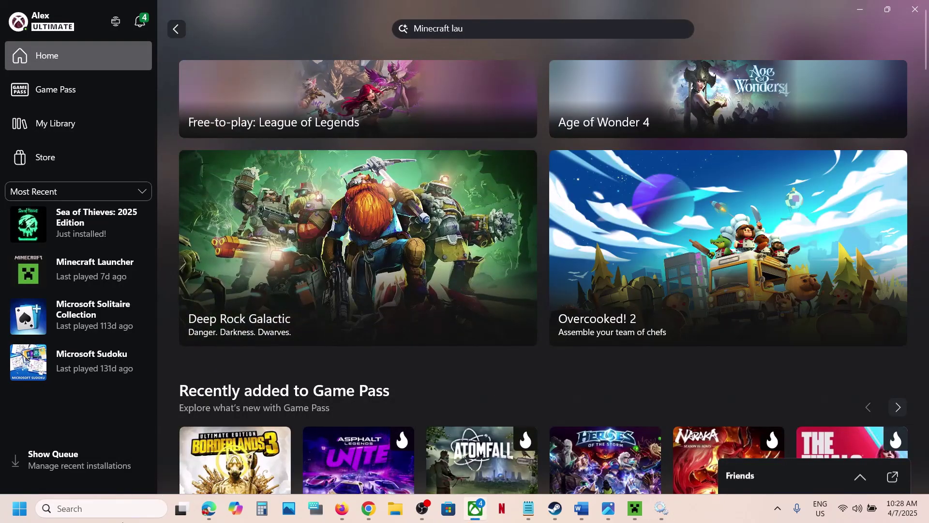
{"action": "left_click", "coordinate": [106, 511]}
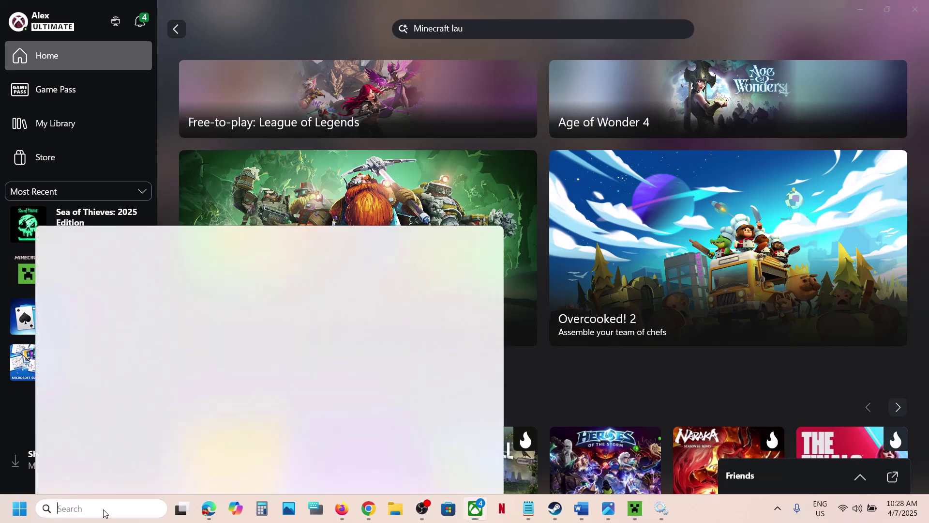
{"action": "type", "text": "inetcpl.cpl"}
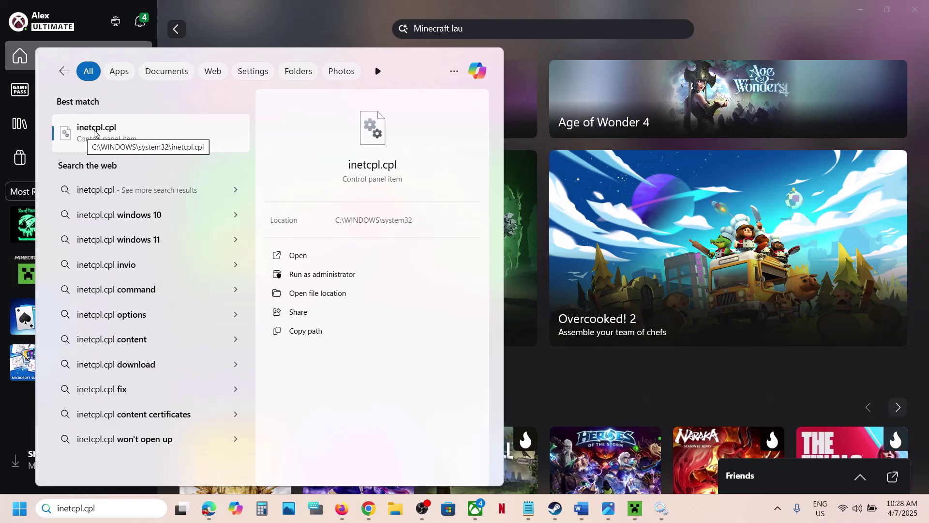
{"action": "left_click", "coordinate": [112, 130]}
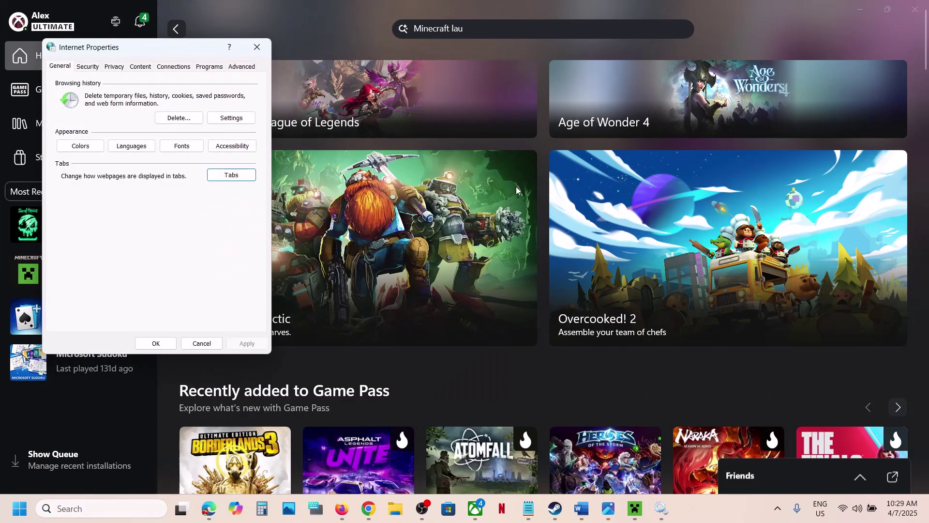
{"action": "left_click", "coordinate": [242, 67]}
{"action": "scroll", "coordinate": [128, 232], "scroll_direction": "down", "scroll_amount": 10}
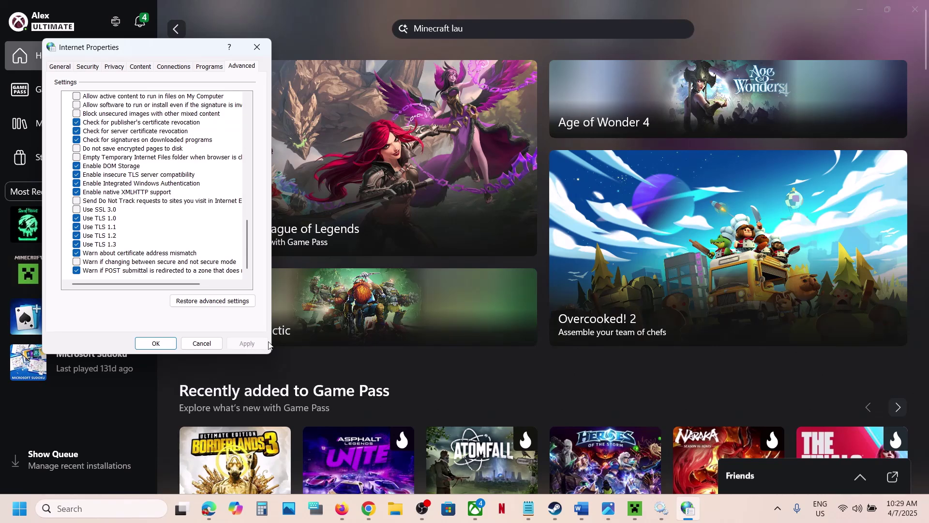
{"action": "left_click", "coordinate": [156, 344]}
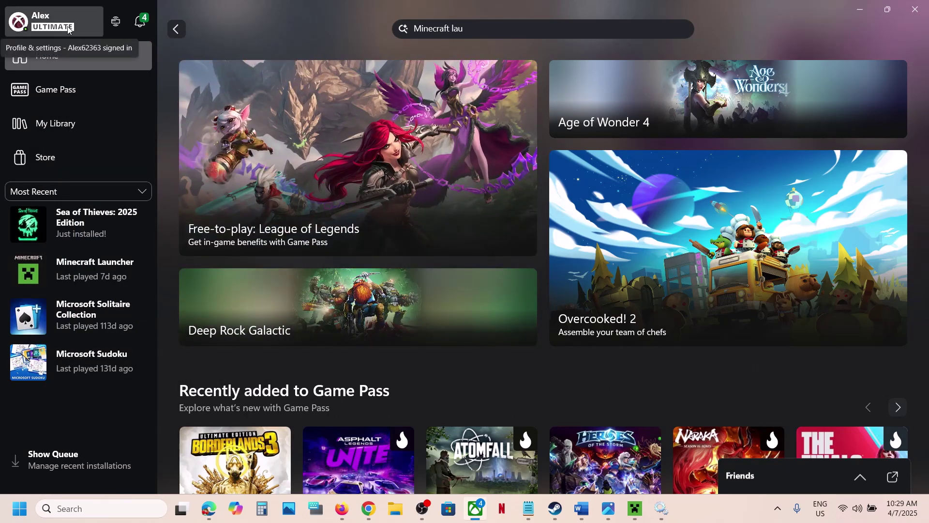
- Copy the Xbox Live status link from Step 1 of the Word guide
{"action": "left_click", "coordinate": [609, 517]}
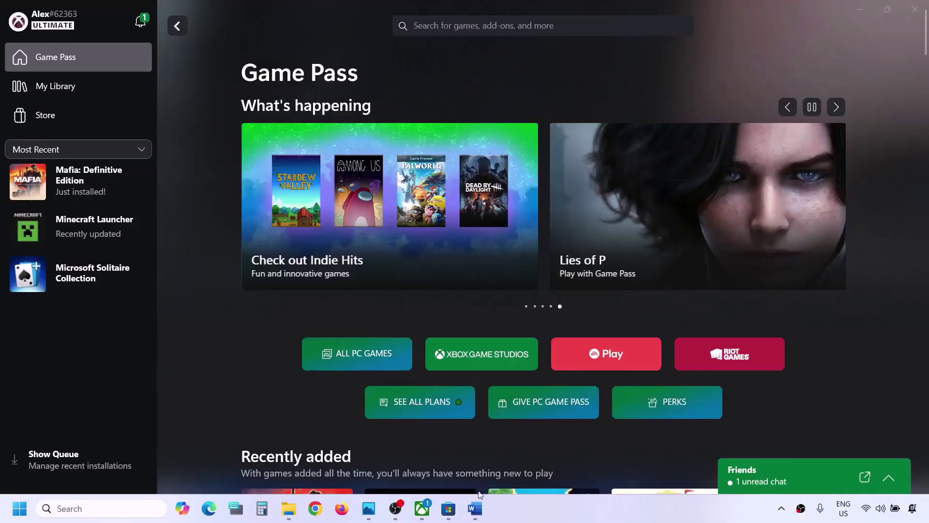
{"action": "left_click", "coordinate": [475, 508]}
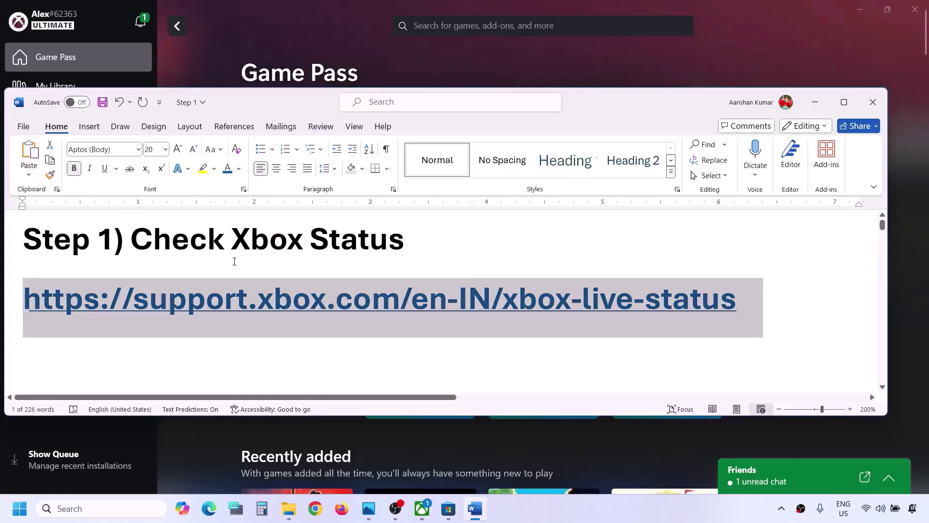
{"action": "right_click", "coordinate": [331, 300]}
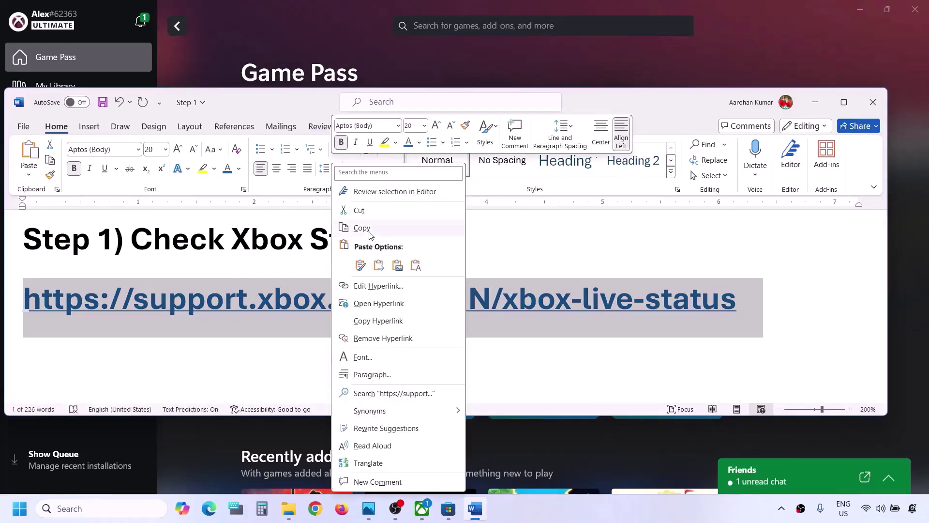
{"action": "left_click", "coordinate": [370, 232]}
- Load the copied link in Chrome and highlight 'All services up and running' on Xbox Status
{"action": "left_click", "coordinate": [316, 508]}
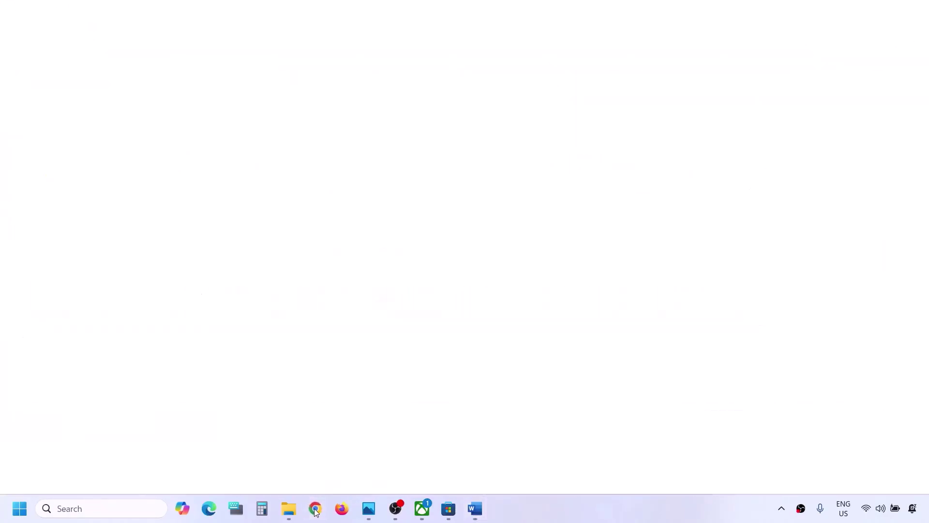
{"action": "key", "text": "ctrl+v"}
{"action": "key", "text": "Return"}
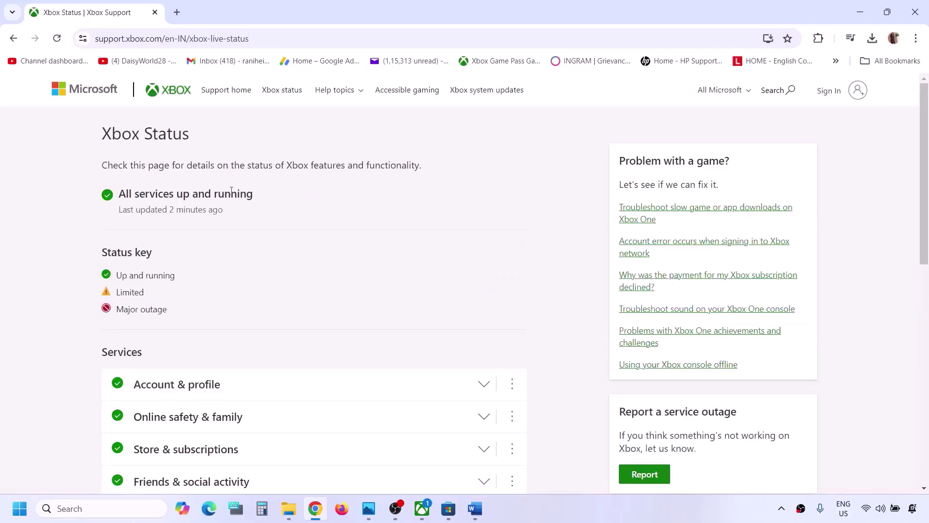
{"action": "left_click_drag", "start_coordinate": [120, 195], "coordinate": [257, 194]}
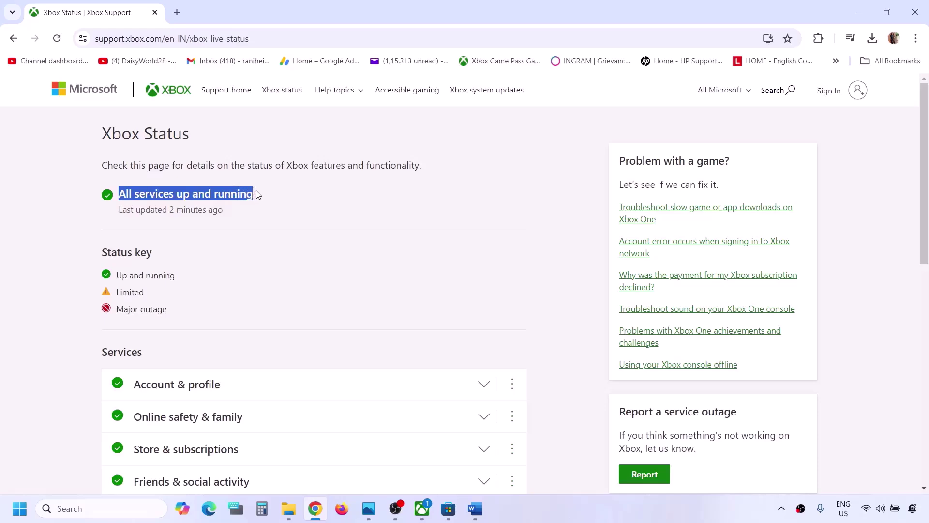
- Review the status key's Limited and Major outage levels, then return to the Word guide
{"action": "scroll", "coordinate": [172, 286], "scroll_direction": "down", "scroll_amount": 2}
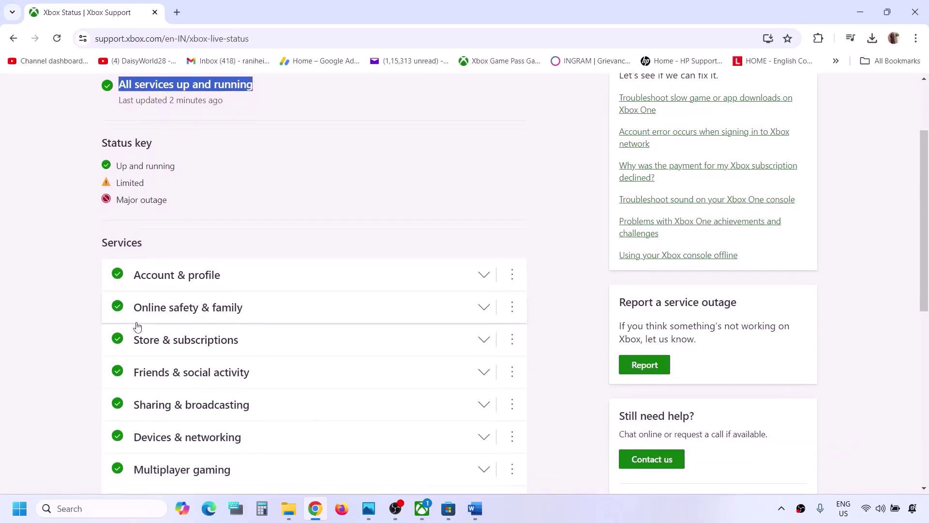
{"action": "scroll", "coordinate": [138, 327], "scroll_direction": "down", "scroll_amount": 4}
{"action": "scroll", "coordinate": [139, 169], "scroll_direction": "up", "scroll_amount": 2}
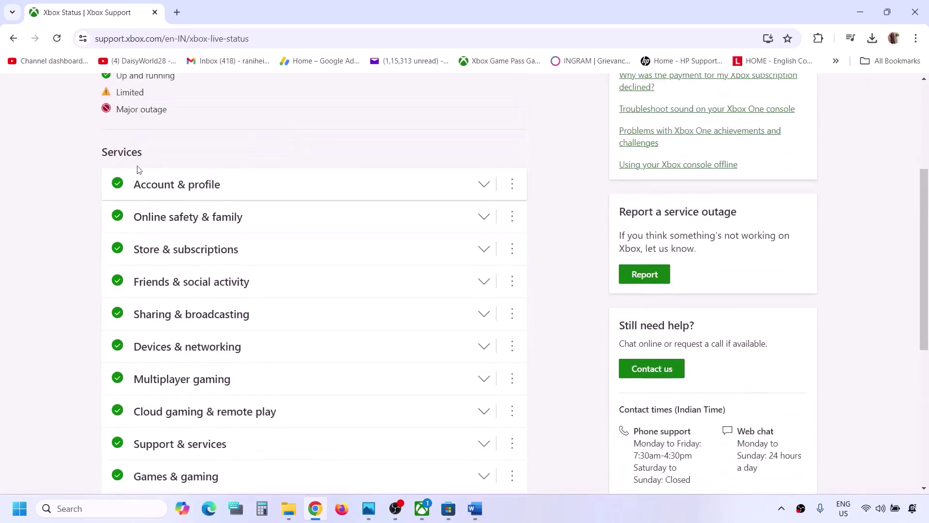
{"action": "scroll", "coordinate": [148, 326], "scroll_direction": "up", "scroll_amount": 4}
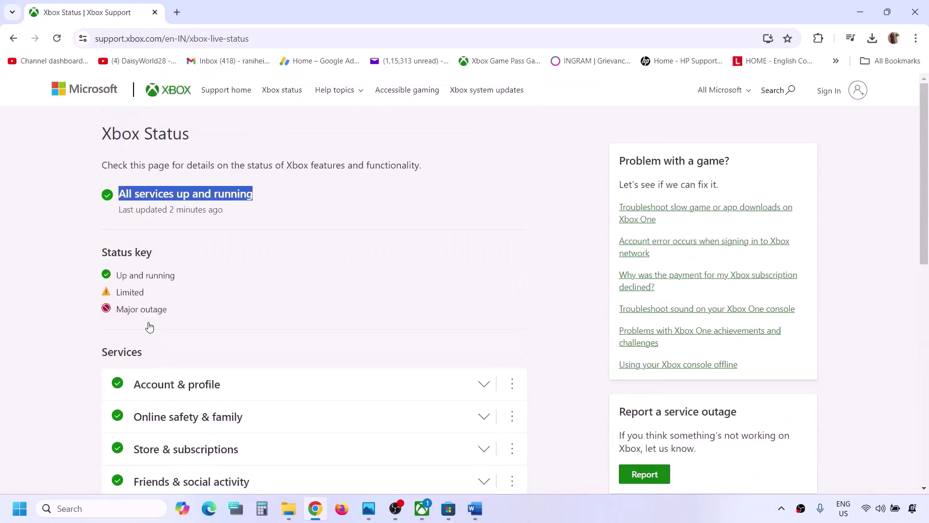
{"action": "double_click", "coordinate": [137, 290]}
{"action": "left_click_drag", "start_coordinate": [118, 313], "coordinate": [172, 314]}
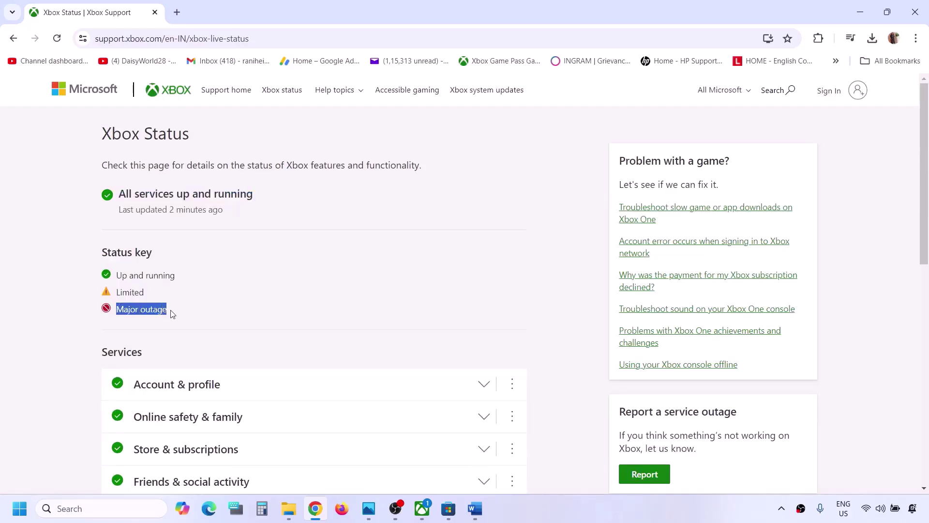
{"action": "left_click", "coordinate": [173, 314]}
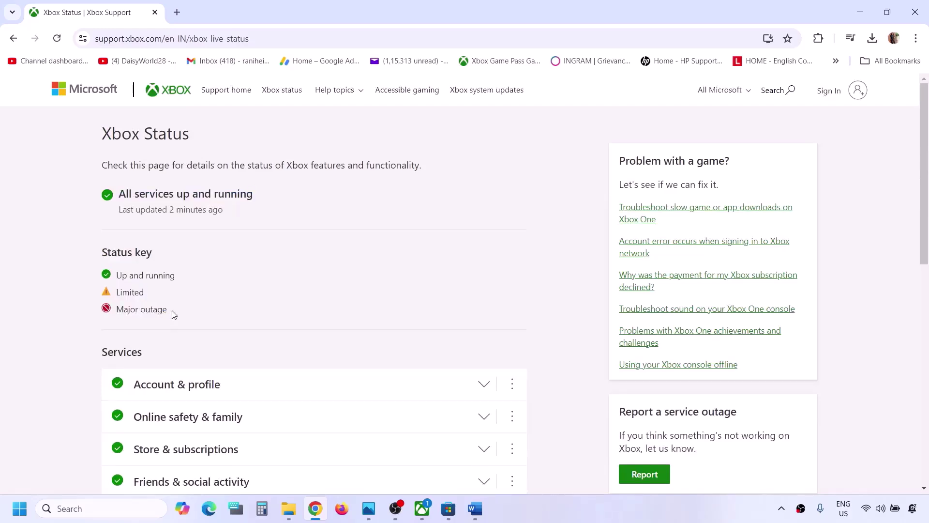
{"action": "scroll", "coordinate": [173, 314], "scroll_direction": "down", "scroll_amount": 4}
{"action": "scroll", "coordinate": [146, 359], "scroll_direction": "down", "scroll_amount": 1}
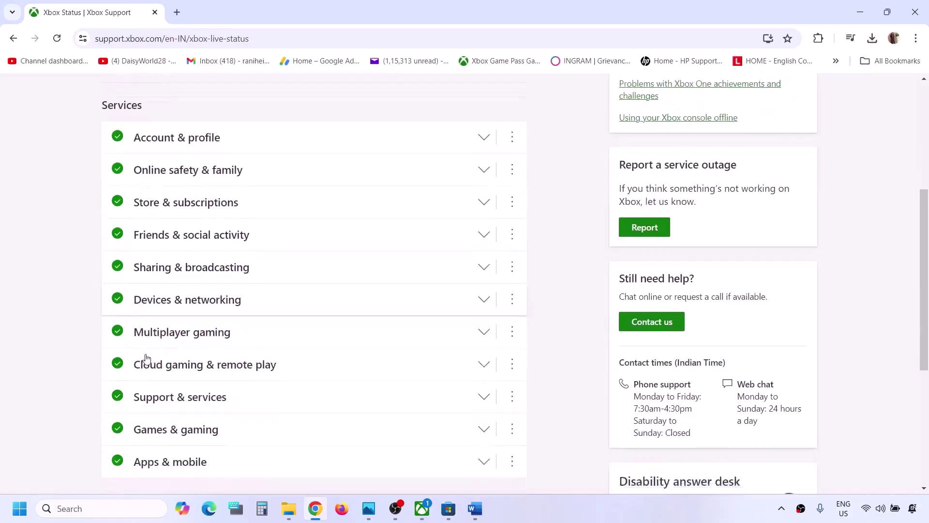
{"action": "scroll", "coordinate": [146, 363], "scroll_direction": "up", "scroll_amount": 2}
{"action": "scroll", "coordinate": [164, 375], "scroll_direction": "down", "scroll_amount": 2}
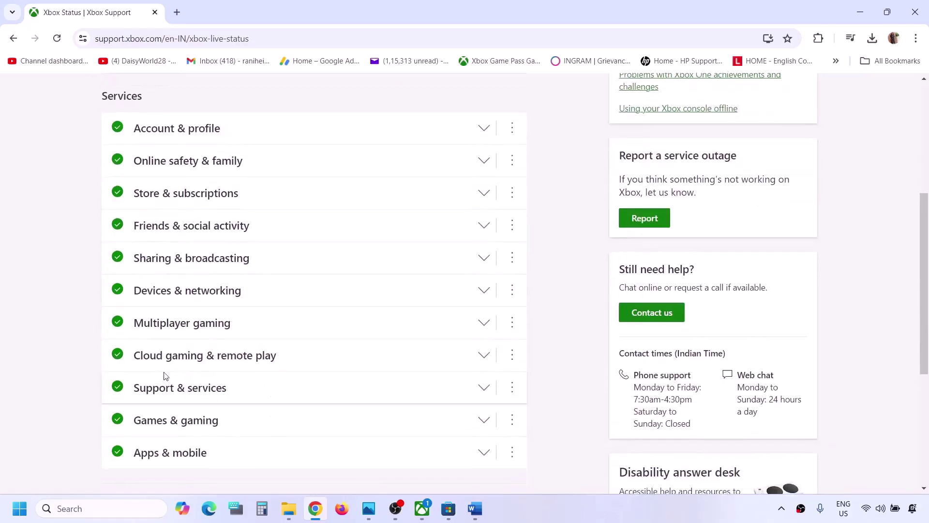
{"action": "scroll", "coordinate": [167, 219], "scroll_direction": "up", "scroll_amount": 4}
{"action": "double_click", "coordinate": [117, 244]}
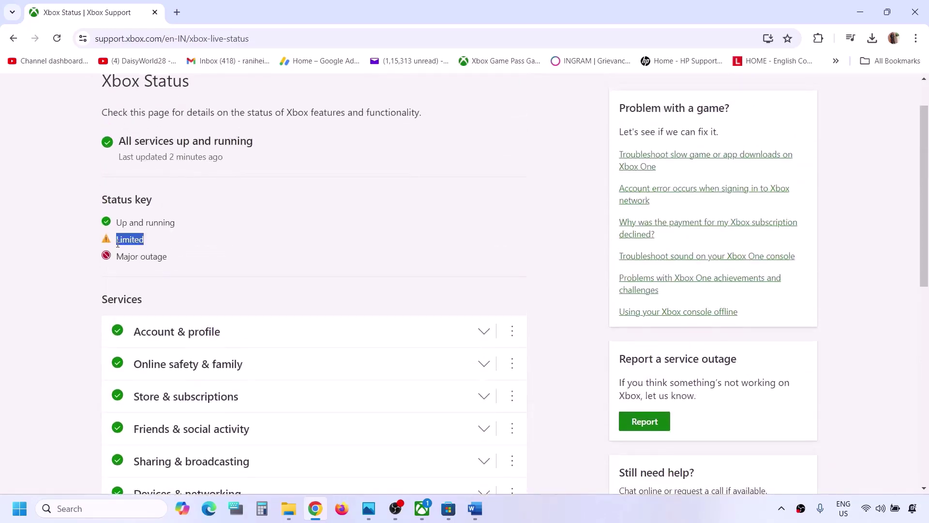
{"action": "double_click", "coordinate": [125, 256]}
{"action": "scroll", "coordinate": [131, 256], "scroll_direction": "down", "scroll_amount": 2}
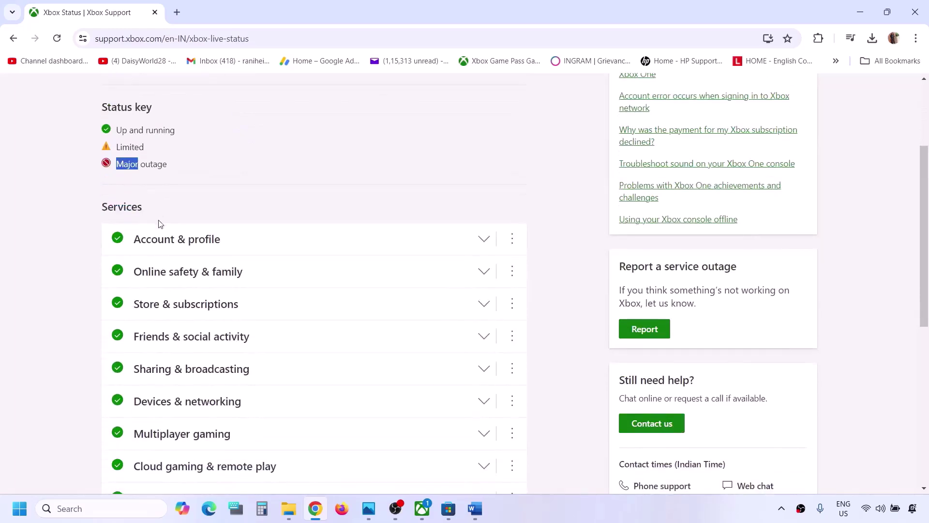
{"action": "scroll", "coordinate": [194, 301], "scroll_direction": "up", "scroll_amount": 3}
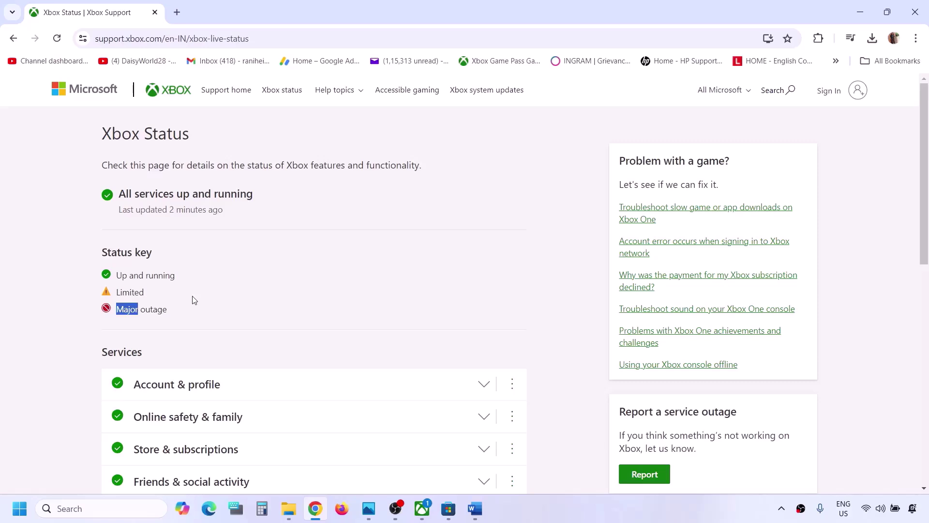
{"action": "left_click", "coordinate": [156, 309]}
{"action": "left_click_drag", "start_coordinate": [119, 194], "coordinate": [257, 202]}
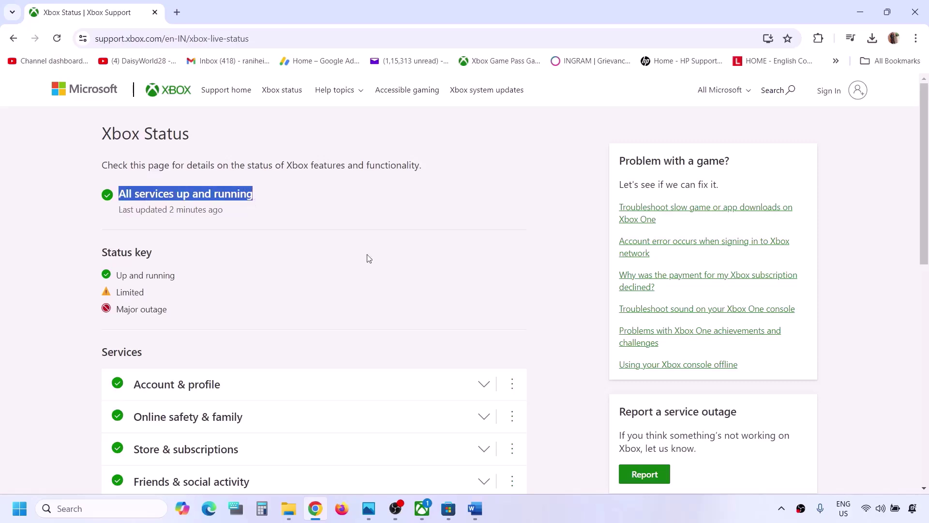
{"action": "left_click", "coordinate": [475, 508]}
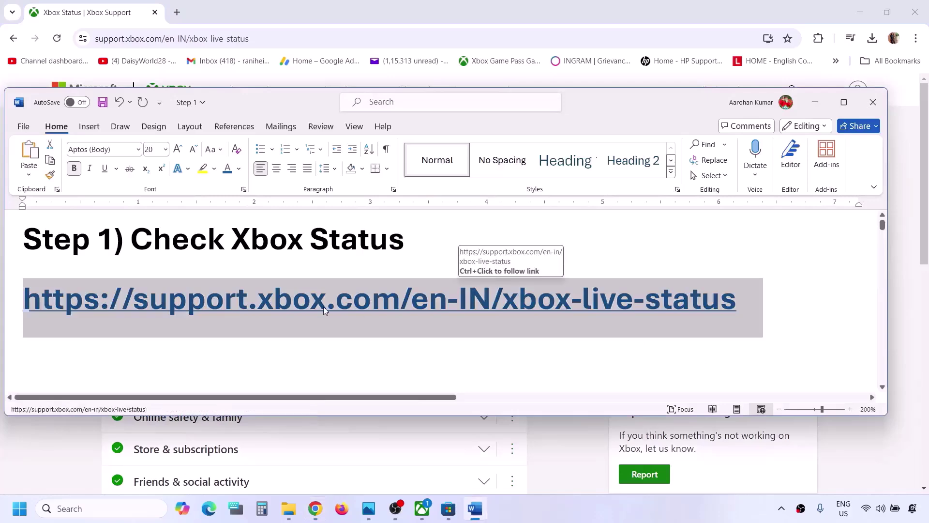
- Highlight the restart step, check Restart under Start > Power, then select the Step 3 heading
{"action": "scroll", "coordinate": [209, 293], "scroll_direction": "down", "scroll_amount": 3}
{"action": "left_click_drag", "start_coordinate": [137, 287], "coordinate": [566, 275]}
{"action": "left_click", "coordinate": [16, 518]}
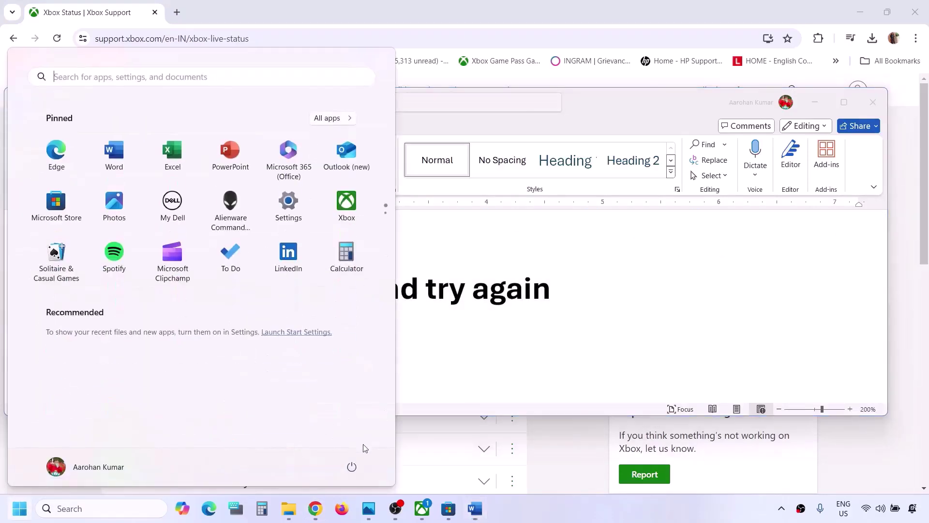
{"action": "left_click", "coordinate": [352, 467]}
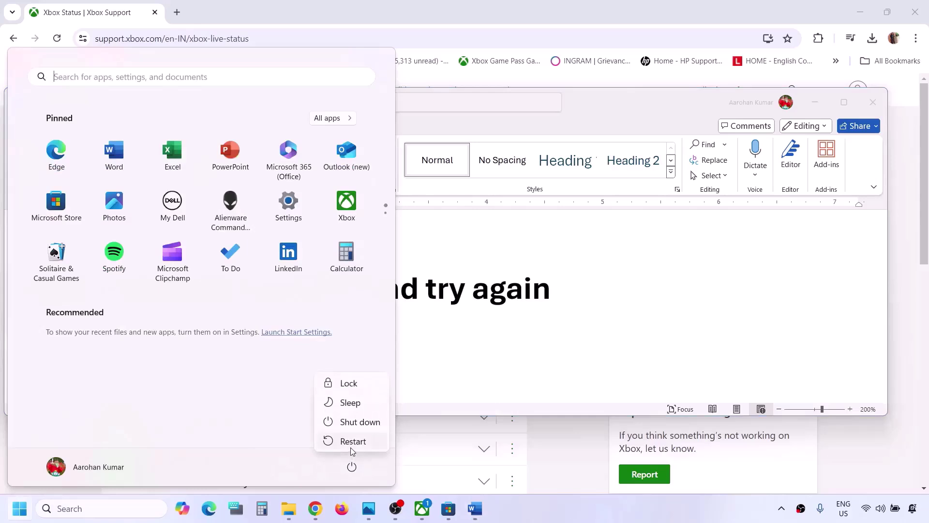
{"action": "left_click", "coordinate": [526, 317]}
{"action": "scroll", "coordinate": [526, 317], "scroll_direction": "down", "scroll_amount": 3}
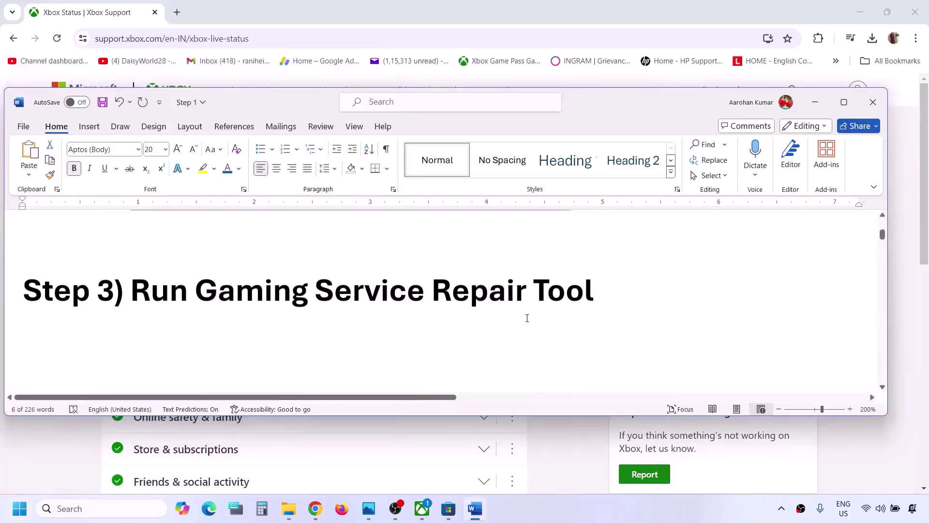
{"action": "left_click_drag", "start_coordinate": [134, 289], "coordinate": [178, 8]}
- Search 'Gaming Service Repair Tool', open the Xbox Support result, and download GamingRepairTool (1).exe
{"action": "left_click", "coordinate": [606, 291]}
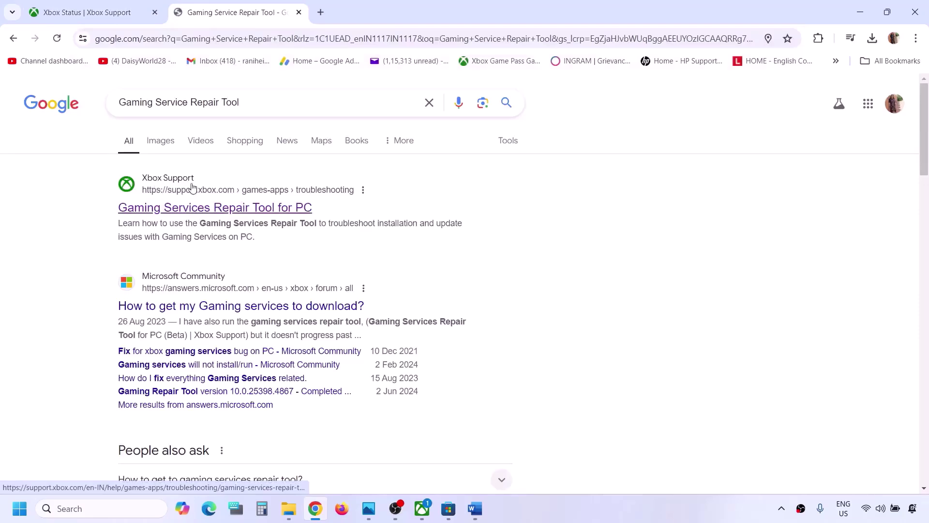
{"action": "left_click", "coordinate": [182, 213]}
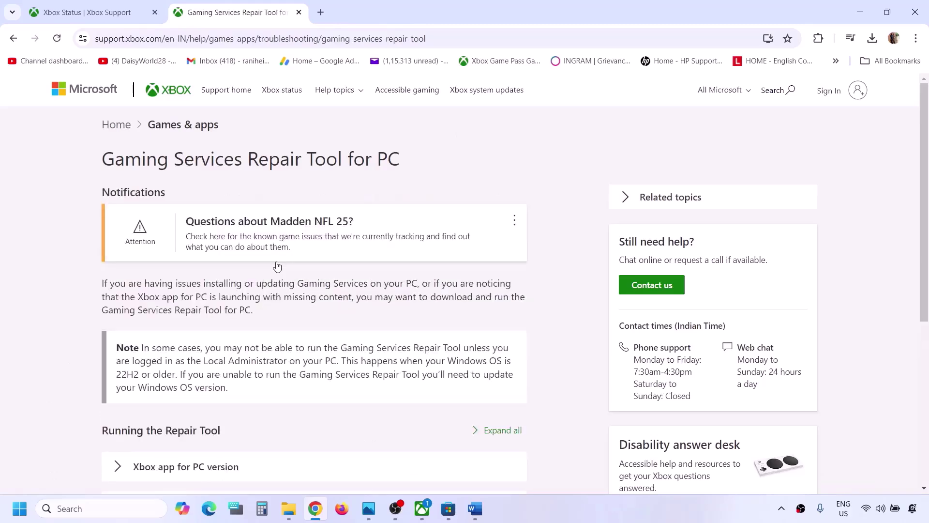
{"action": "scroll", "coordinate": [183, 379], "scroll_direction": "down", "scroll_amount": 3}
{"action": "left_click", "coordinate": [194, 395]}
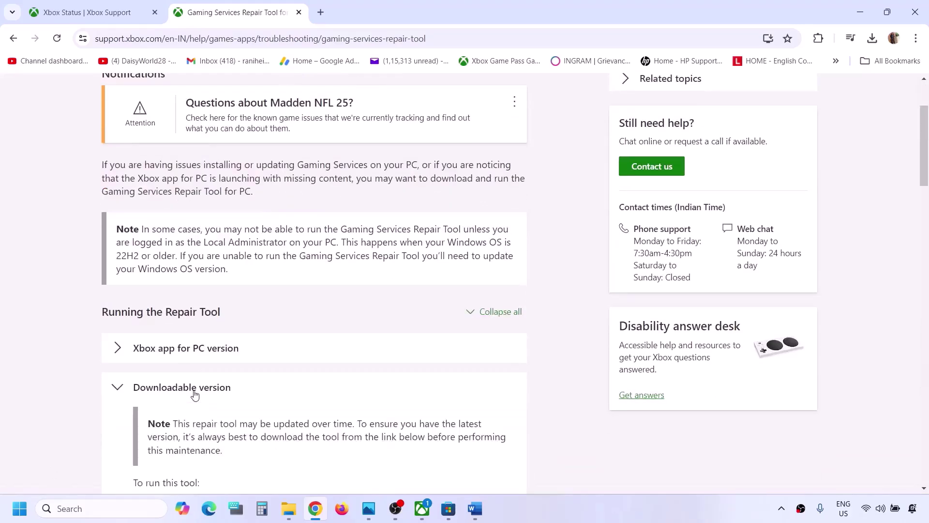
{"action": "scroll", "coordinate": [194, 394], "scroll_direction": "down", "scroll_amount": 12}
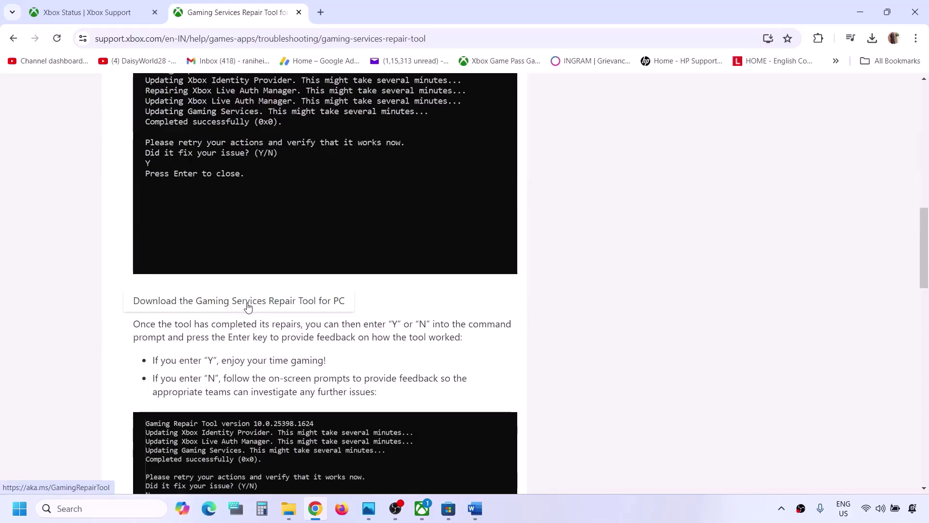
{"action": "left_click", "coordinate": [247, 305]}
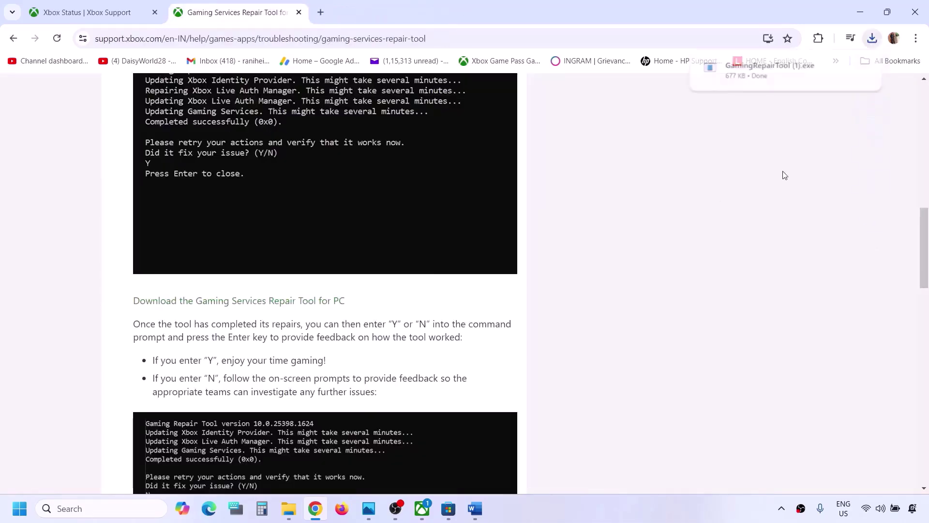
- Run GamingRepairTool (1).exe, confirm 'Completed successfully (0x0)', and close its console
{"action": "left_click", "coordinate": [785, 63]}
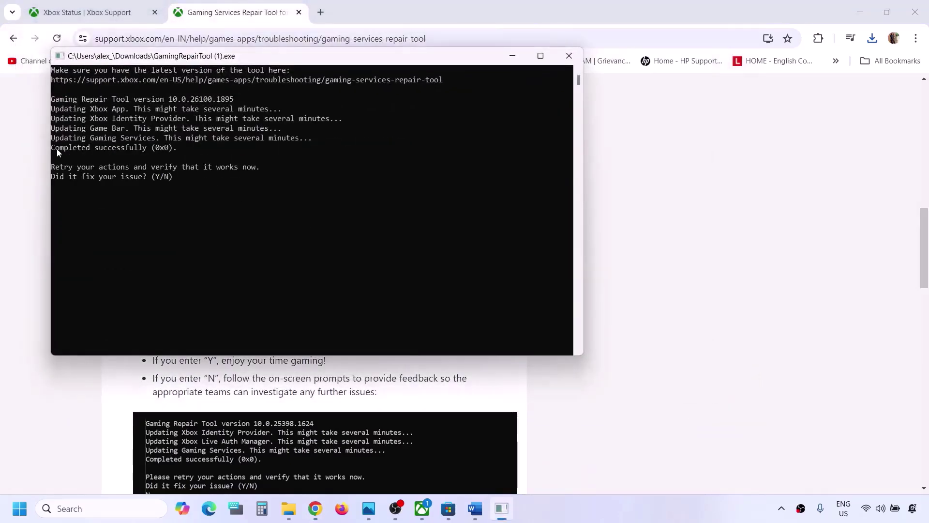
{"action": "left_click_drag", "start_coordinate": [56, 148], "coordinate": [179, 151]}
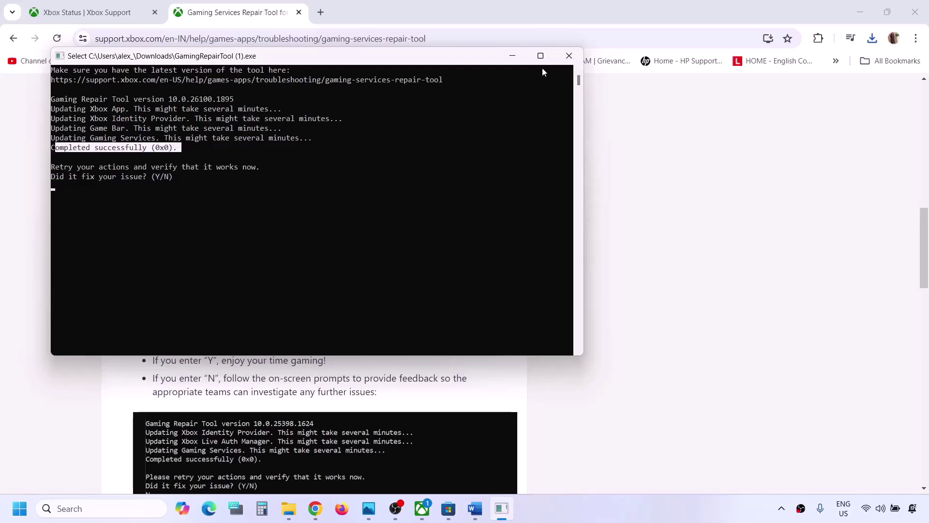
{"action": "left_click", "coordinate": [562, 59]}
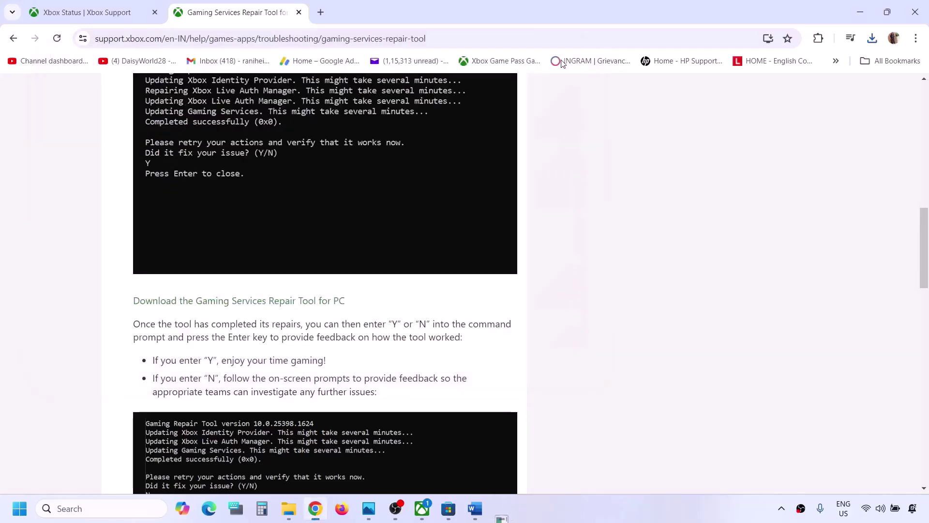
- Run the Xbox app's Gaming Services Repair Tool from Profile > Support and close it once all checks complete
{"action": "left_click", "coordinate": [421, 509]}
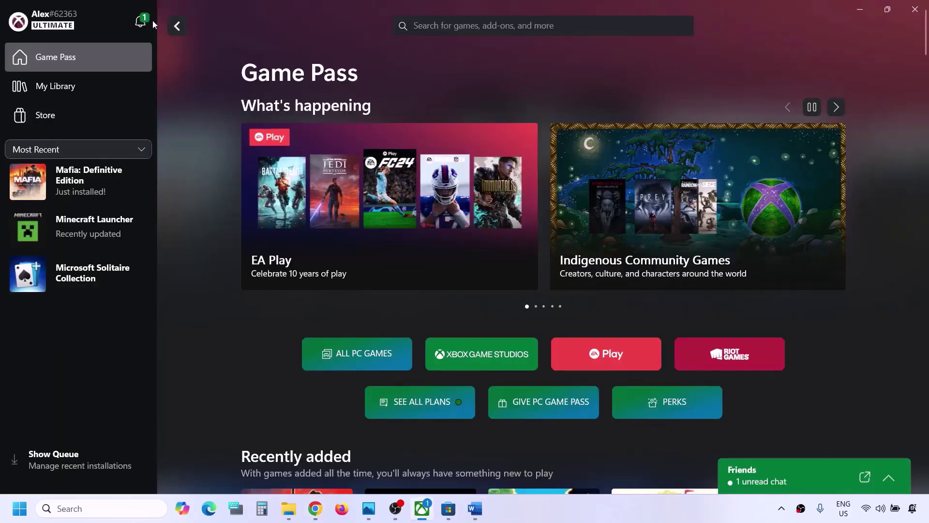
{"action": "left_click", "coordinate": [78, 22]}
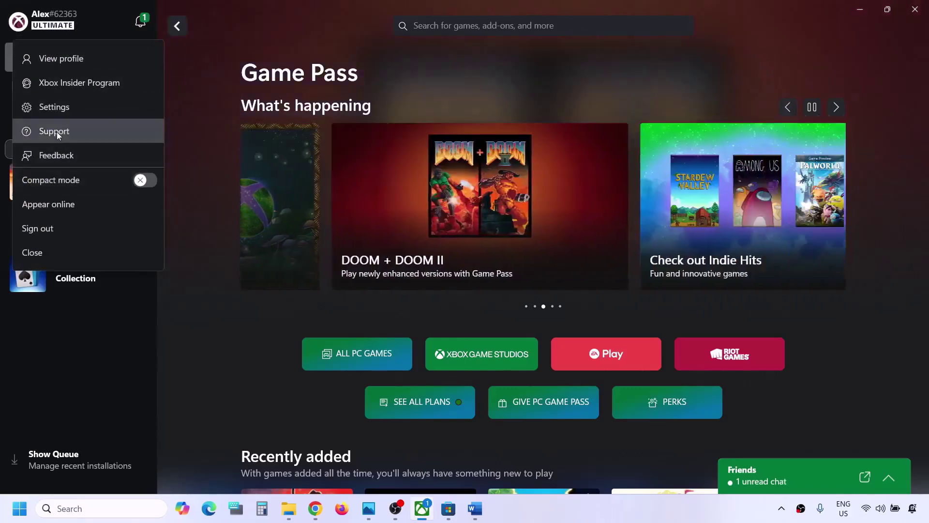
{"action": "left_click", "coordinate": [56, 132]}
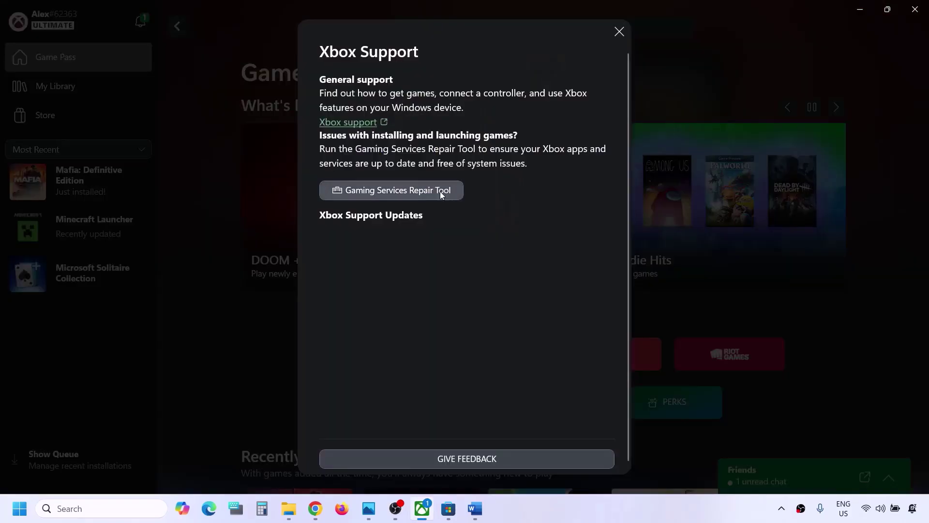
{"action": "left_click", "coordinate": [411, 193]}
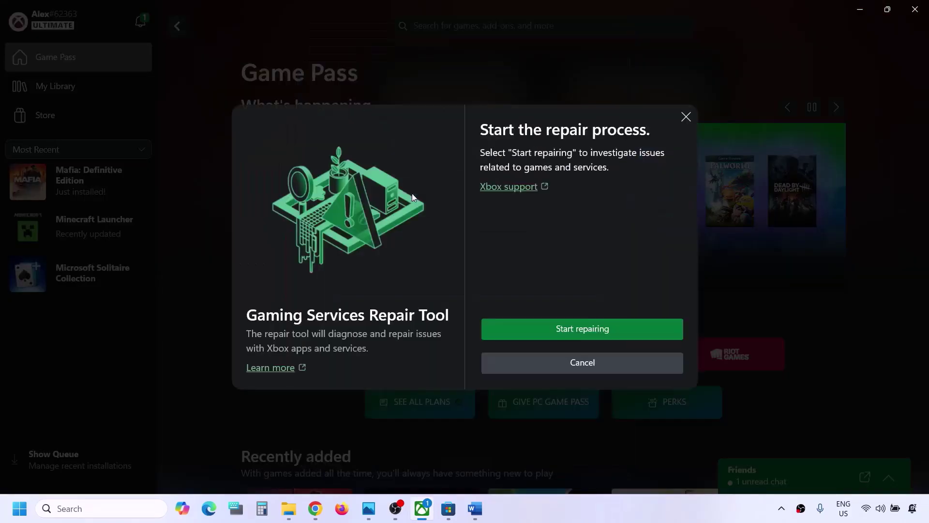
{"action": "left_click", "coordinate": [576, 331]}
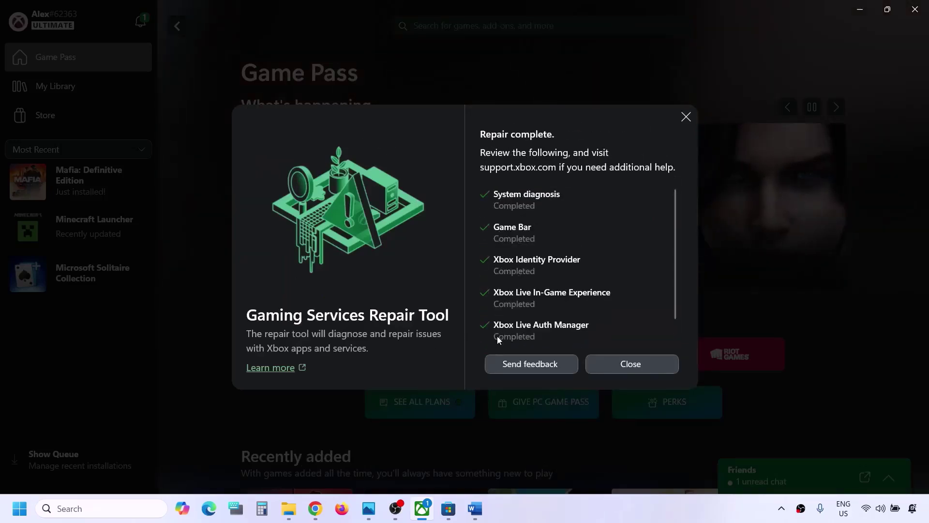
{"action": "left_click", "coordinate": [650, 364]}
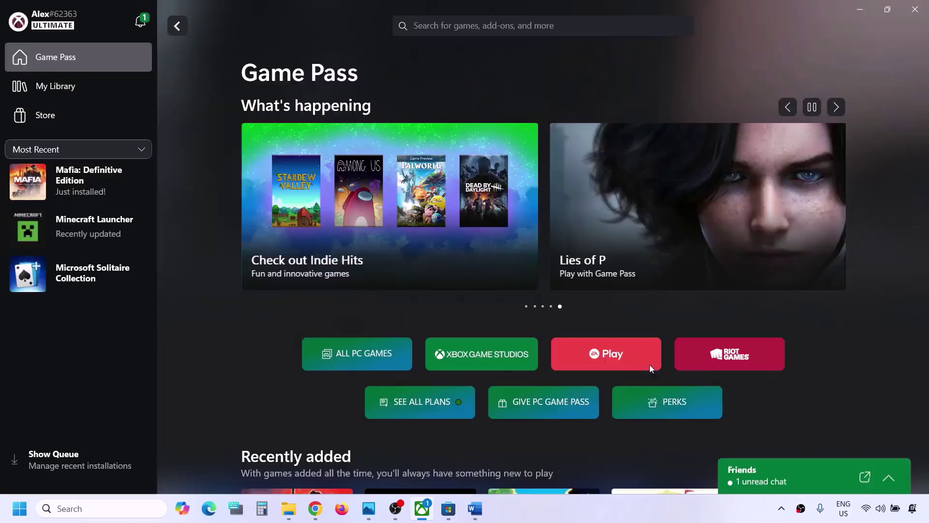
- Find wsreset in the Word guide and run it, opening the Microsoft Store
{"action": "left_click", "coordinate": [475, 509]}
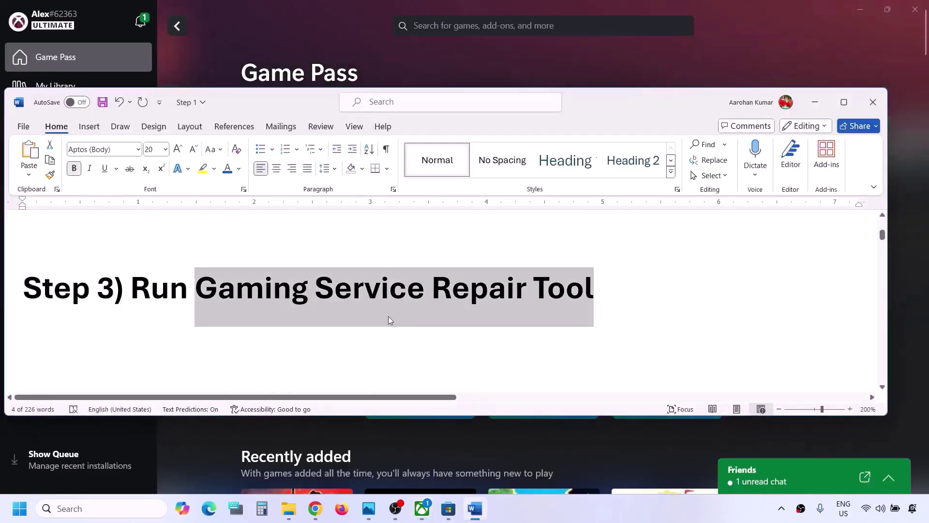
{"action": "scroll", "coordinate": [388, 315], "scroll_direction": "down", "scroll_amount": 3}
{"action": "double_click", "coordinate": [286, 276]}
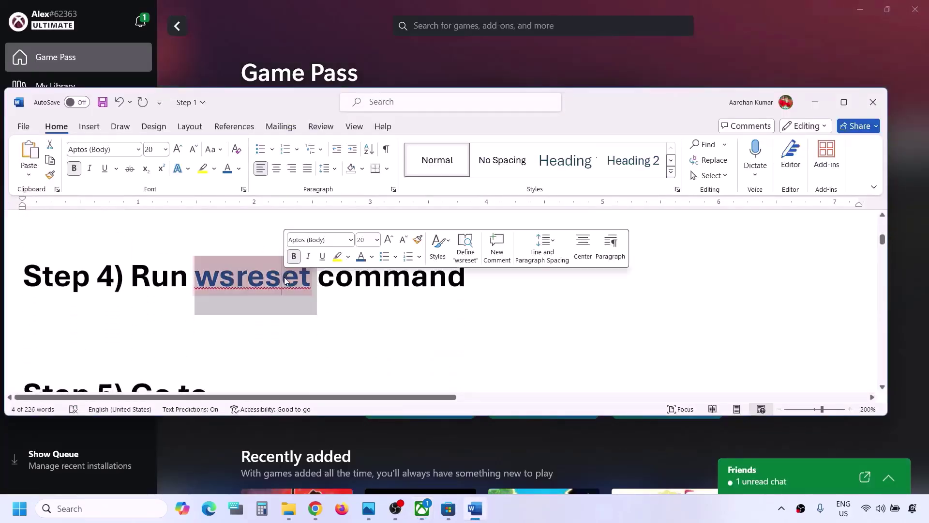
{"action": "left_click", "coordinate": [106, 508]}
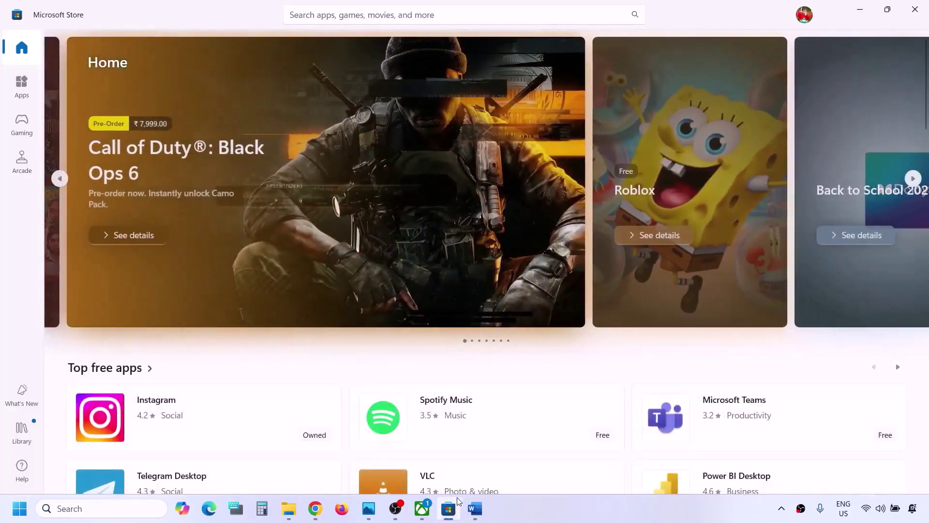
- Scroll to Step 5 and select the TokenBroker folder path line
{"action": "left_click", "coordinate": [472, 510]}
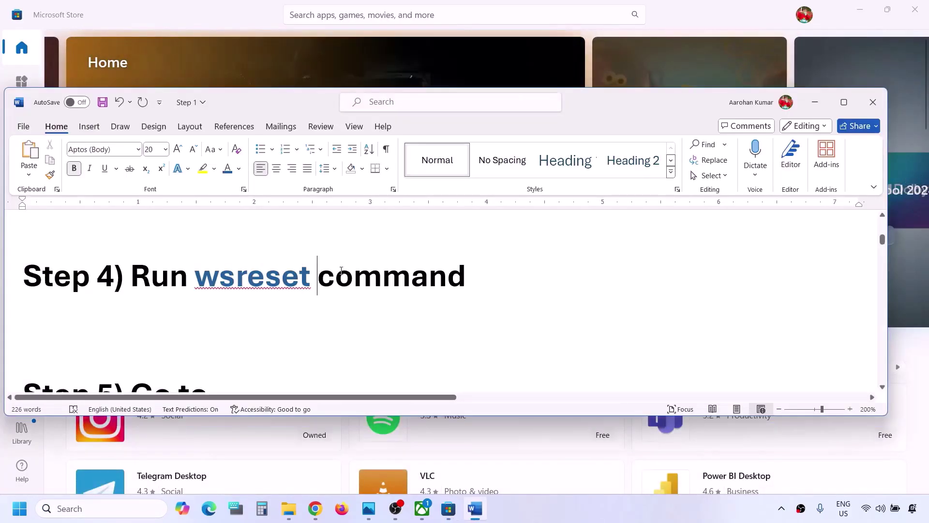
{"action": "scroll", "coordinate": [340, 270], "scroll_direction": "down", "scroll_amount": 3}
{"action": "scroll", "coordinate": [347, 286], "scroll_direction": "down", "scroll_amount": 1}
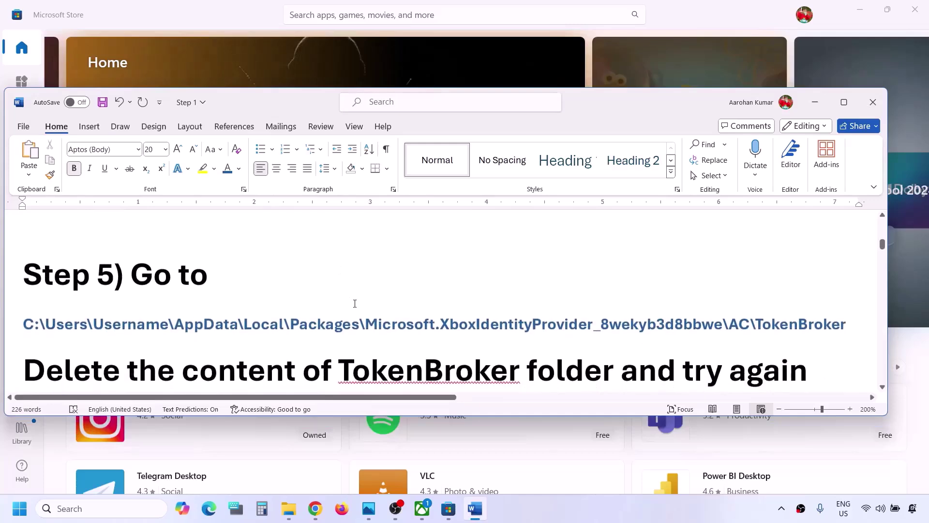
{"action": "triple_click", "coordinate": [350, 324]}
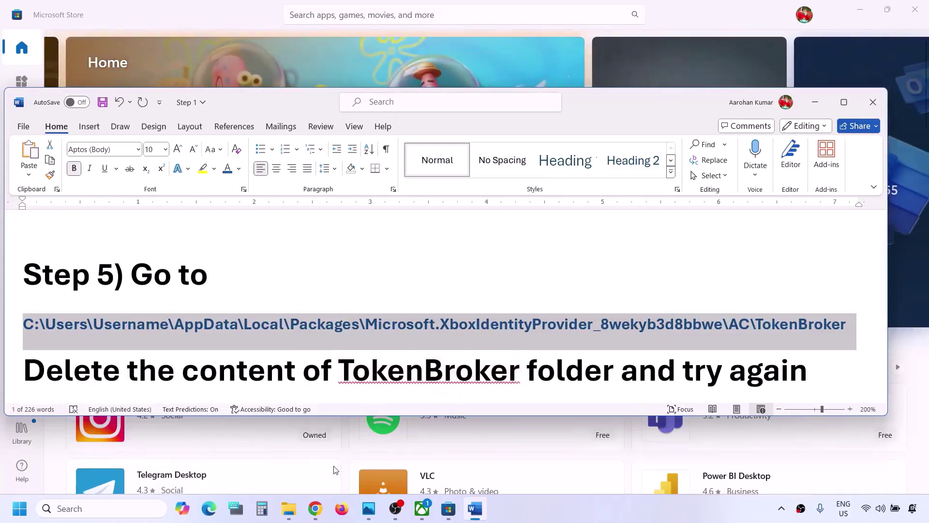
{"action": "right_click", "coordinate": [288, 508]}
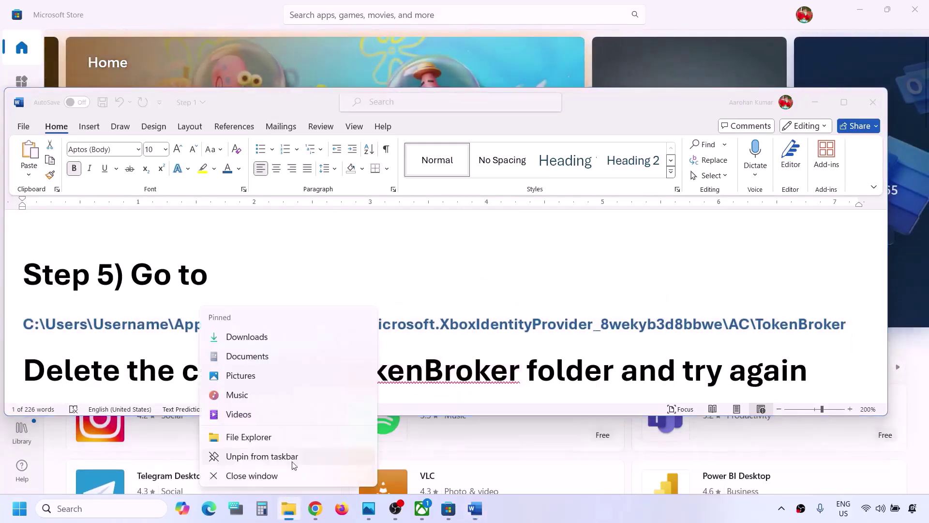
- Open a maximized File Explorer and browse to C:\Users and your profile folder
{"action": "left_click", "coordinate": [250, 437]}
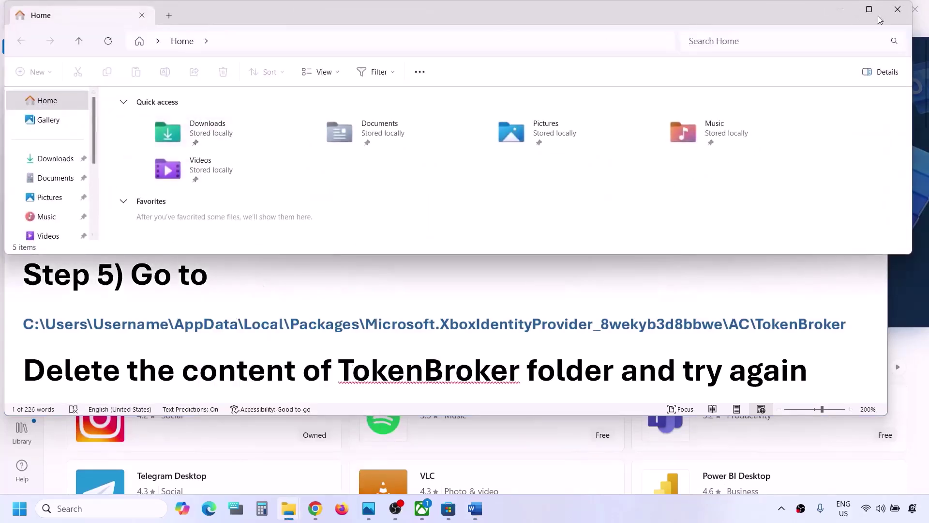
{"action": "left_click", "coordinate": [870, 11]}
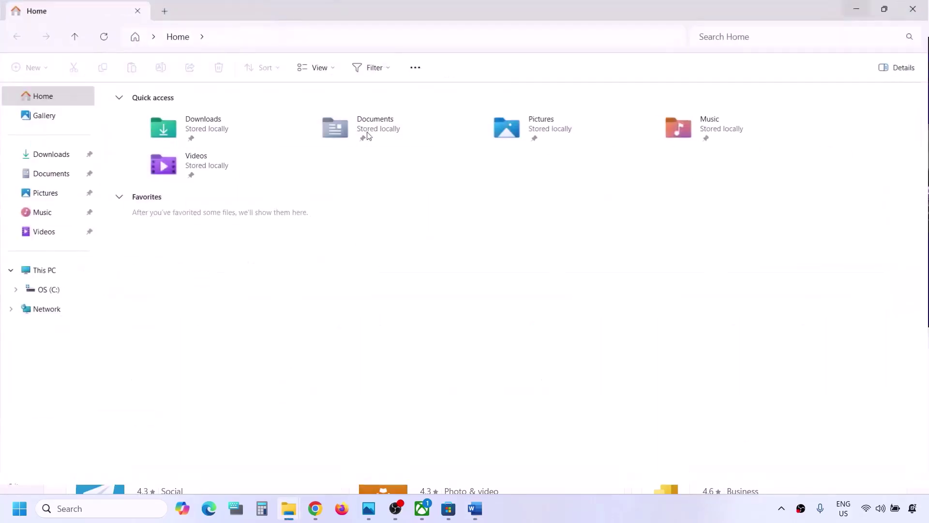
{"action": "left_click", "coordinate": [37, 270]}
{"action": "double_click", "coordinate": [182, 130]}
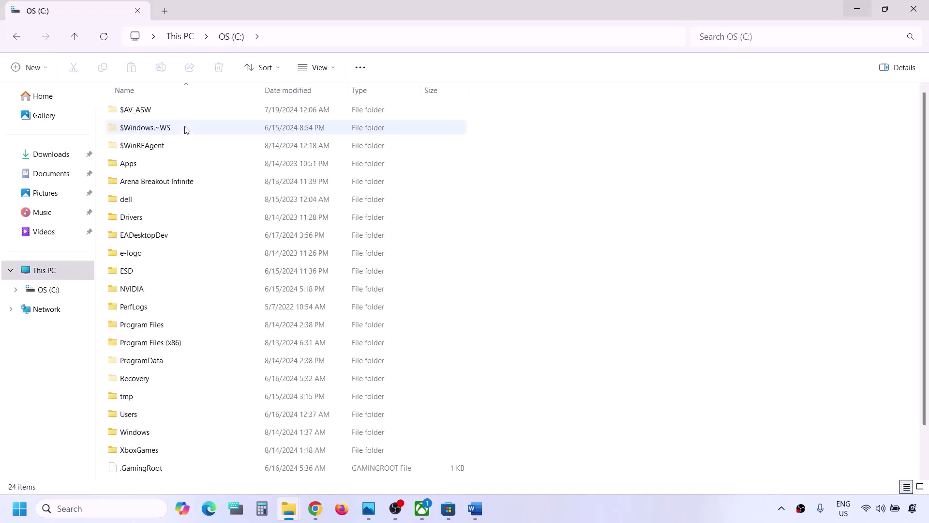
{"action": "scroll", "coordinate": [155, 327], "scroll_direction": "down", "scroll_amount": 1}
{"action": "left_click", "coordinate": [130, 366]}
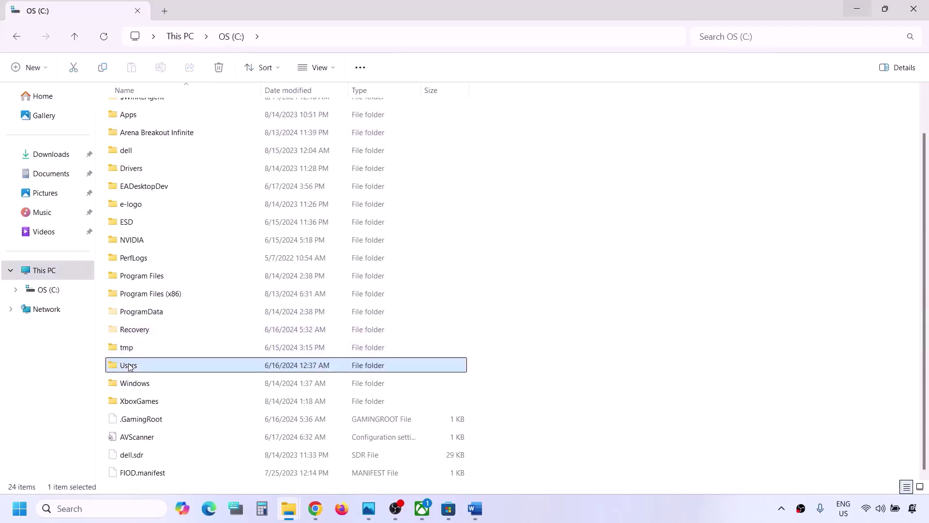
{"action": "double_click", "coordinate": [160, 367]}
{"action": "double_click", "coordinate": [150, 110]}
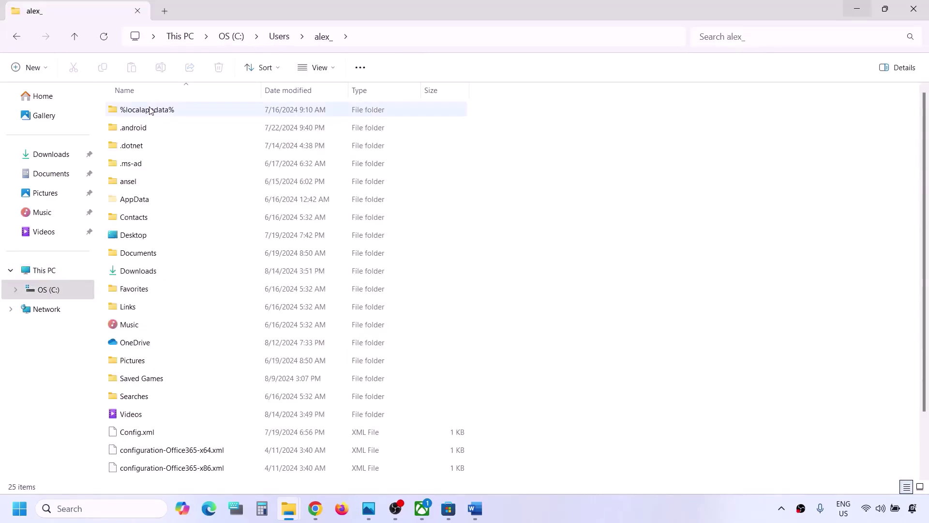
- Show hidden items, then open AppData > Local
{"action": "left_click", "coordinate": [130, 202]}
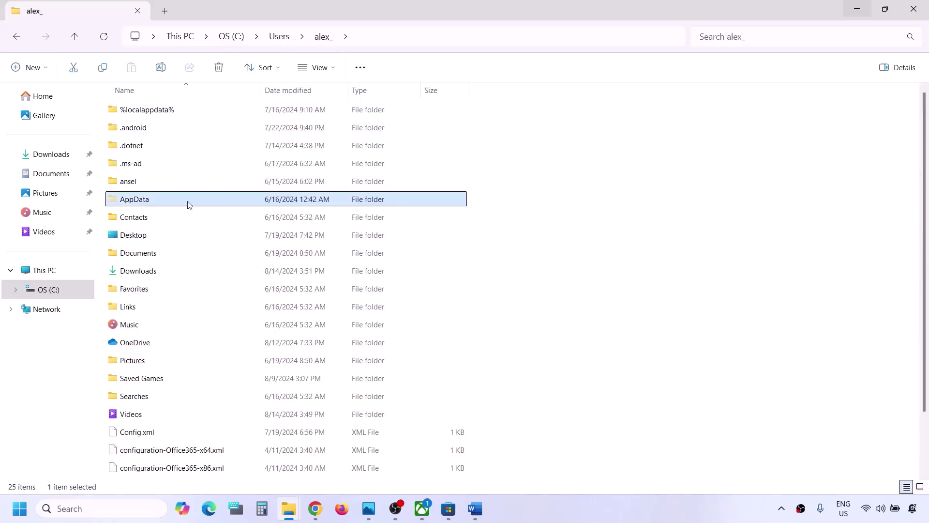
{"action": "left_click", "coordinate": [335, 71]}
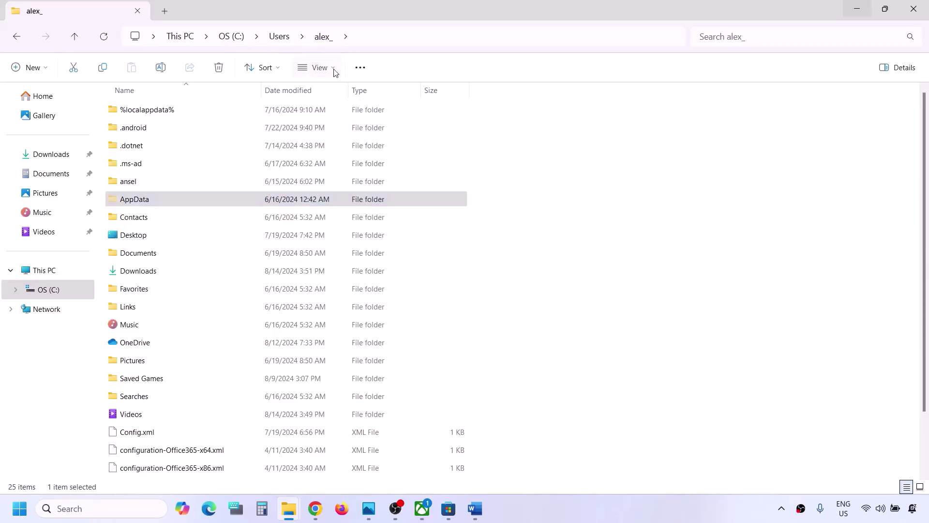
{"action": "mouse_move", "coordinate": [331, 299]}
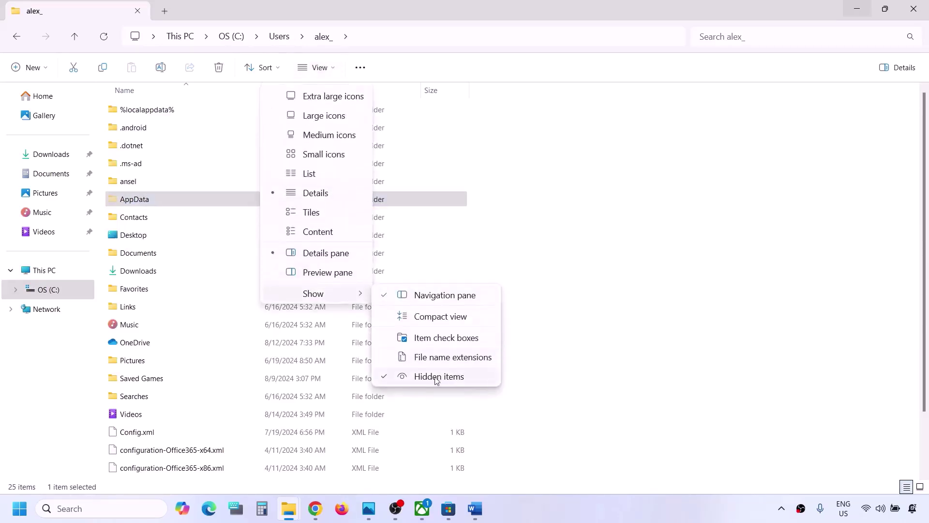
{"action": "left_click", "coordinate": [131, 198]}
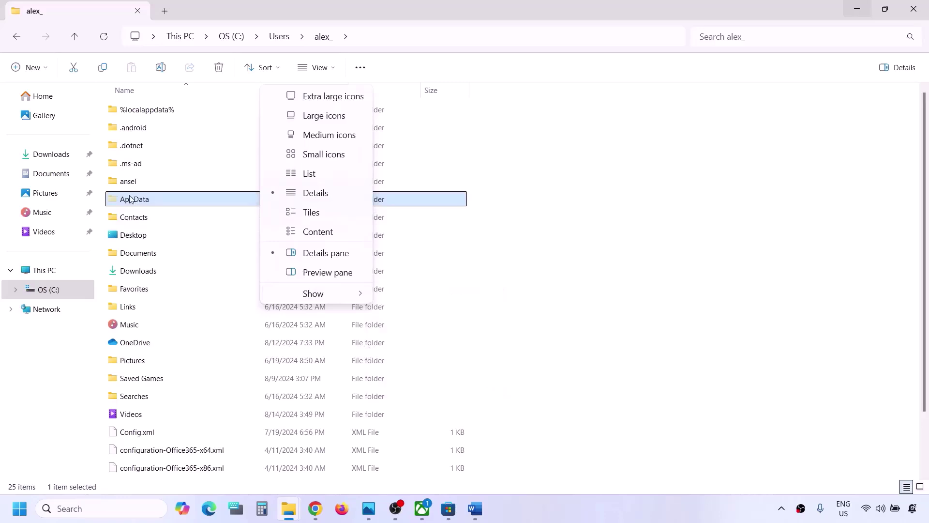
{"action": "double_click", "coordinate": [131, 199]}
{"action": "double_click", "coordinate": [147, 117]}
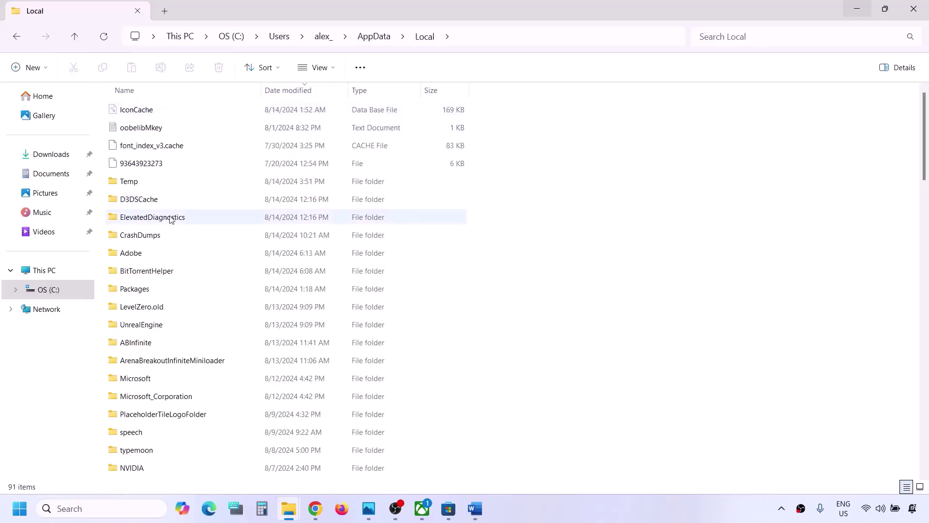
- Open the Packages folder and select Microsoft.XboxIdentityProvider_8wekyb3d8bbwe in its list
{"action": "left_click", "coordinate": [159, 294]}
{"action": "double_click", "coordinate": [177, 295]}
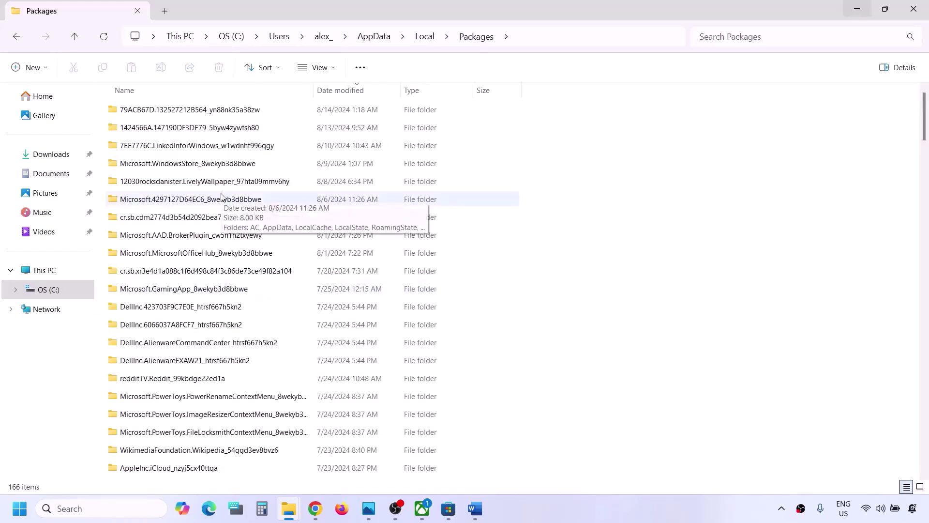
{"action": "scroll", "coordinate": [221, 196], "scroll_direction": "down", "scroll_amount": 2}
{"action": "scroll", "coordinate": [221, 196], "scroll_direction": "down", "scroll_amount": 4}
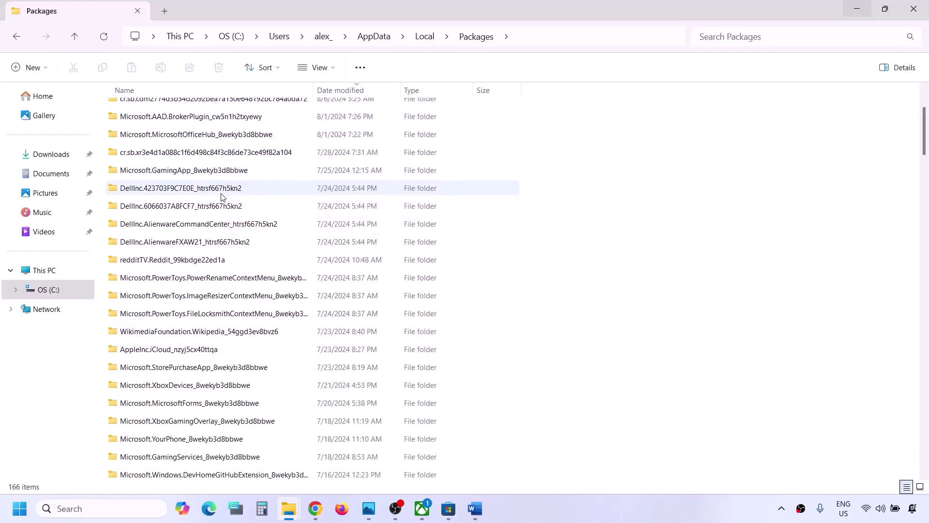
{"action": "scroll", "coordinate": [222, 196], "scroll_direction": "down", "scroll_amount": 3}
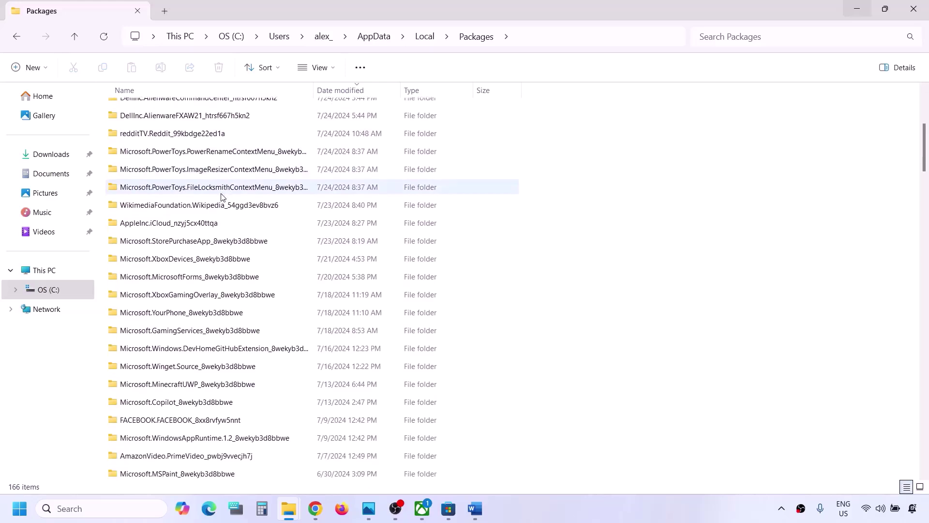
{"action": "scroll", "coordinate": [221, 196], "scroll_direction": "down", "scroll_amount": 4}
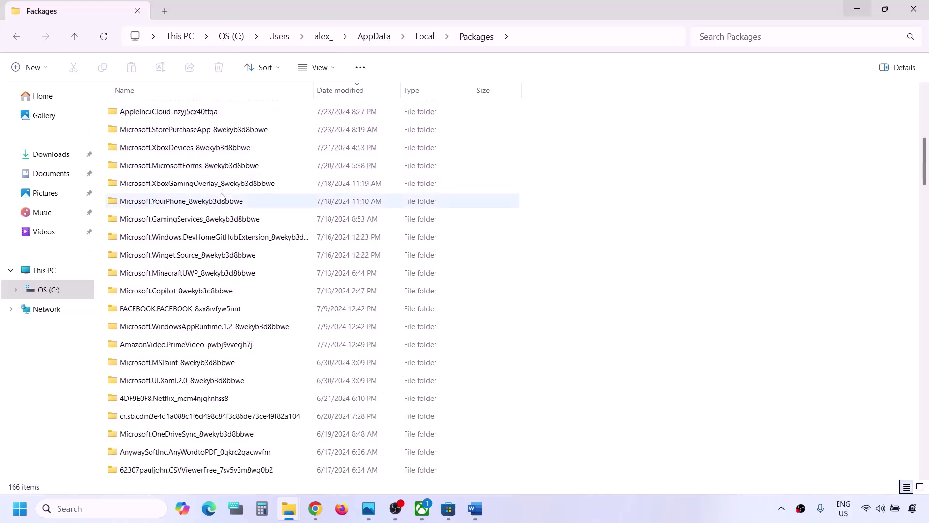
{"action": "scroll", "coordinate": [221, 196], "scroll_direction": "down", "scroll_amount": 5}
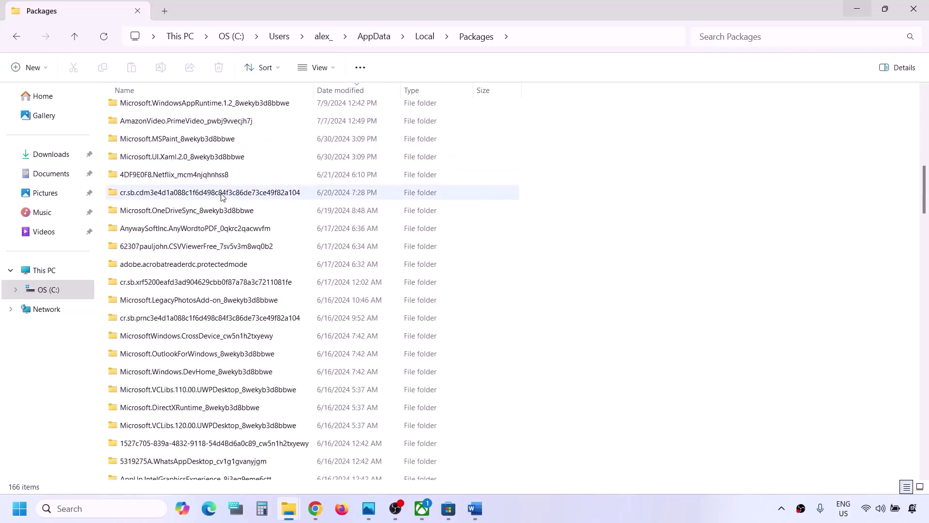
{"action": "scroll", "coordinate": [222, 196], "scroll_direction": "down", "scroll_amount": 4}
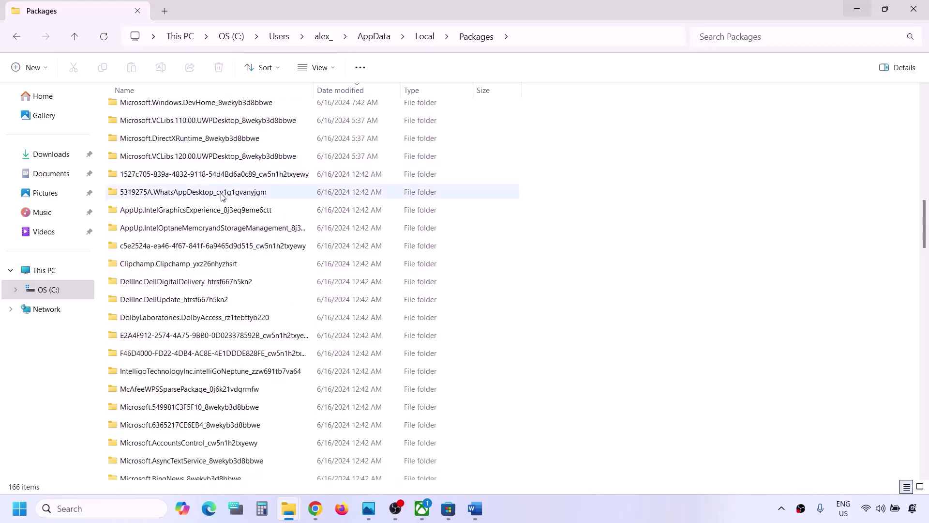
{"action": "scroll", "coordinate": [221, 196], "scroll_direction": "down", "scroll_amount": 4}
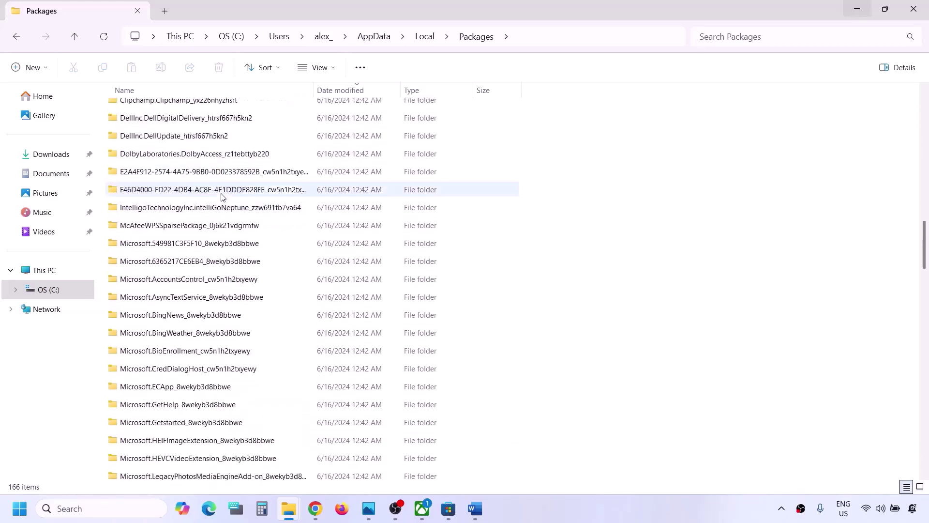
{"action": "scroll", "coordinate": [221, 196], "scroll_direction": "down", "scroll_amount": 4}
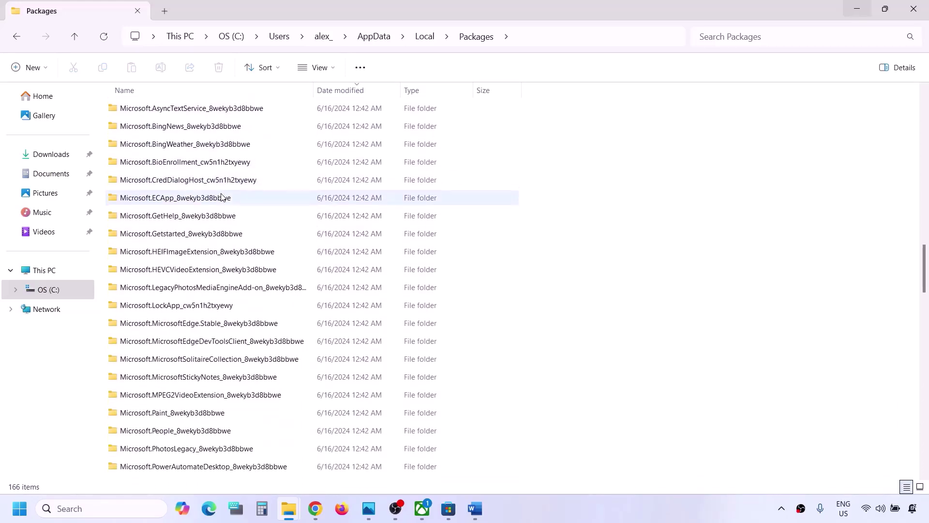
{"action": "scroll", "coordinate": [222, 196], "scroll_direction": "down", "scroll_amount": 6}
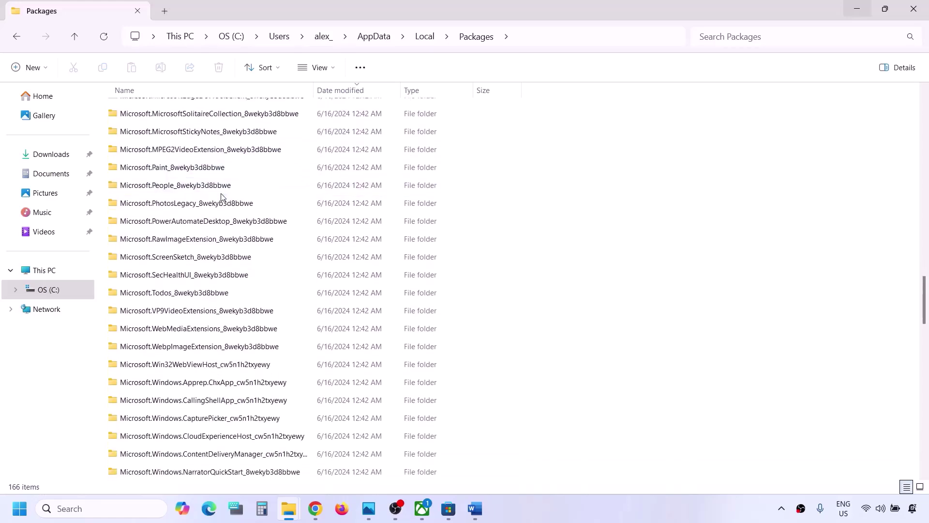
{"action": "scroll", "coordinate": [221, 196], "scroll_direction": "down", "scroll_amount": 4}
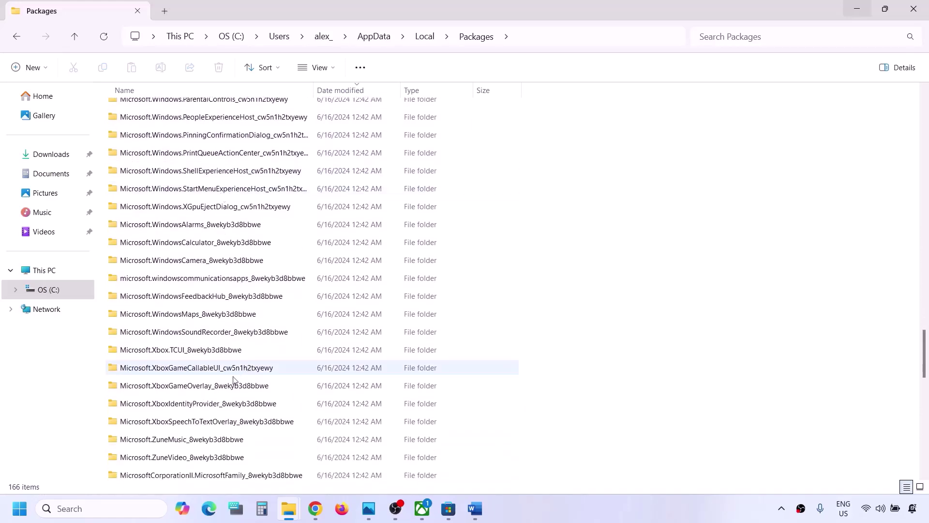
{"action": "left_click", "coordinate": [207, 406]}
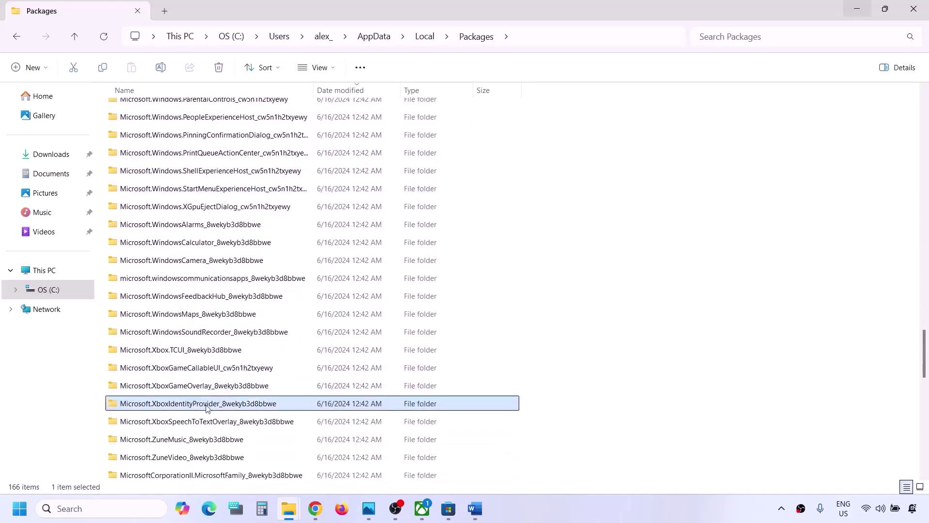
- Go into the XboxIdentityProvider package's AC\TokenBroker folder
{"action": "double_click", "coordinate": [235, 408]}
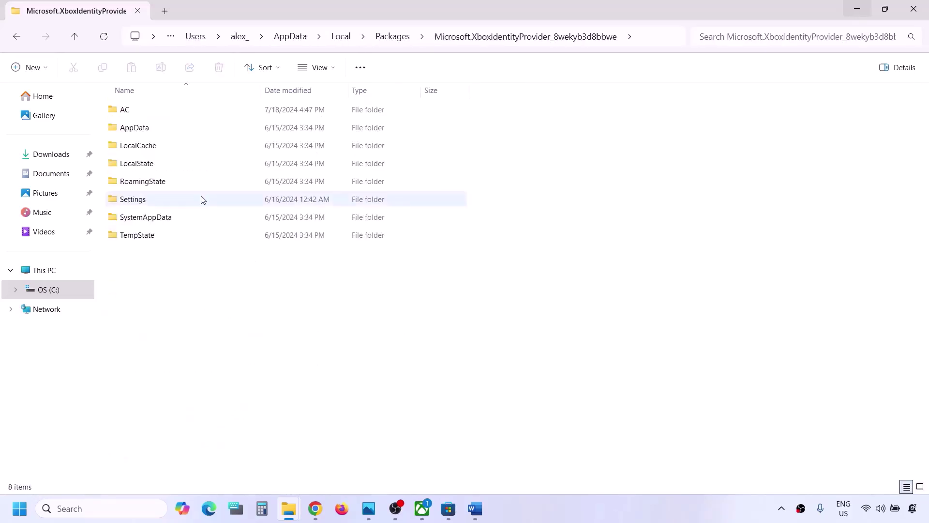
{"action": "left_click", "coordinate": [147, 115]}
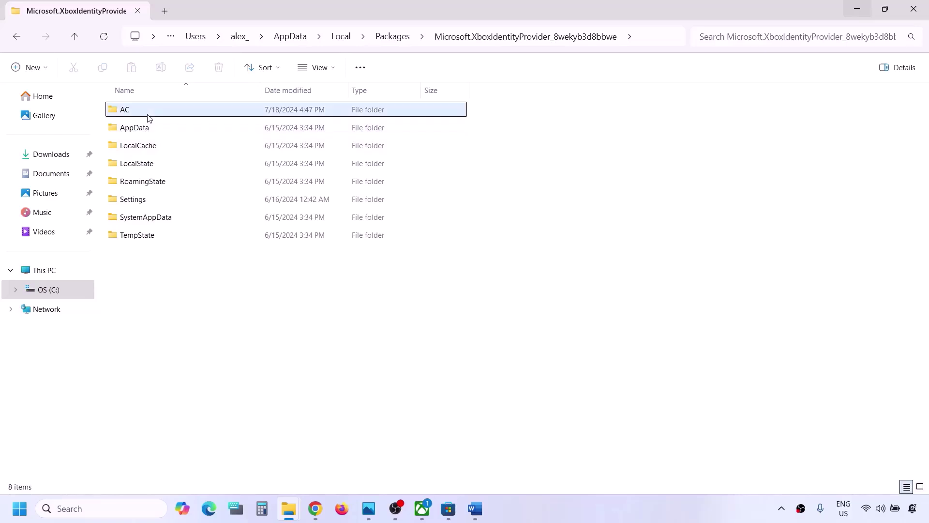
{"action": "double_click", "coordinate": [161, 115]}
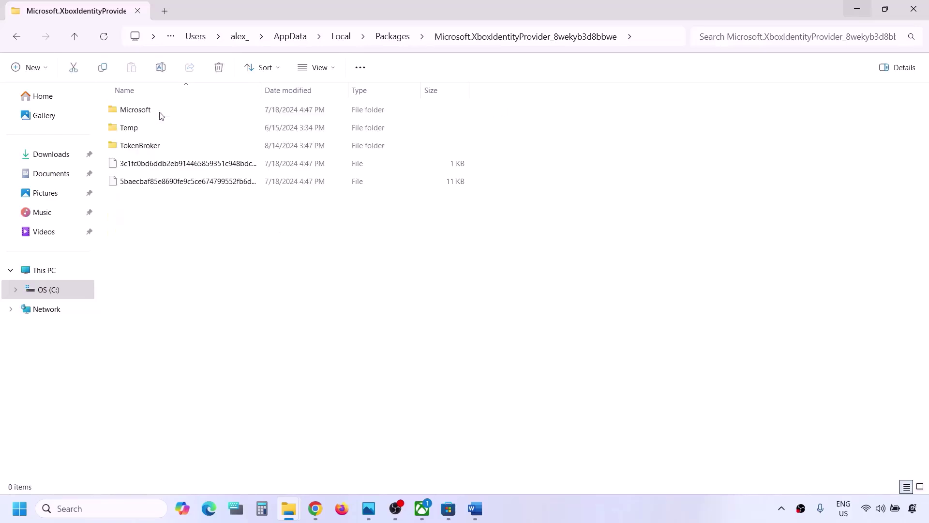
{"action": "left_click", "coordinate": [151, 147]}
{"action": "double_click", "coordinate": [164, 150]}
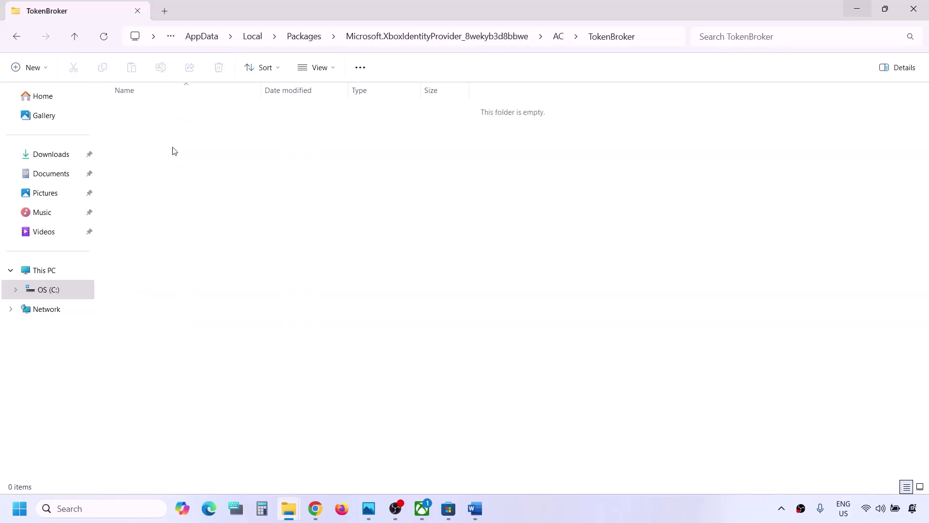
- Delete the Cache and Accounts folders from TokenBroker
{"action": "left_click_drag", "start_coordinate": [379, 248], "coordinate": [103, 83]}
{"action": "left_click", "coordinate": [566, 495]}
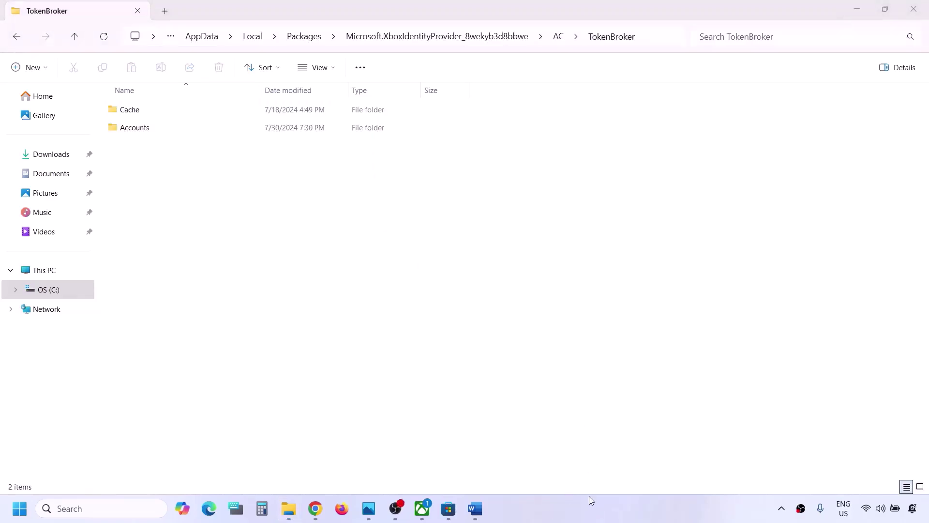
{"action": "left_click_drag", "start_coordinate": [245, 183], "coordinate": [134, 90]}
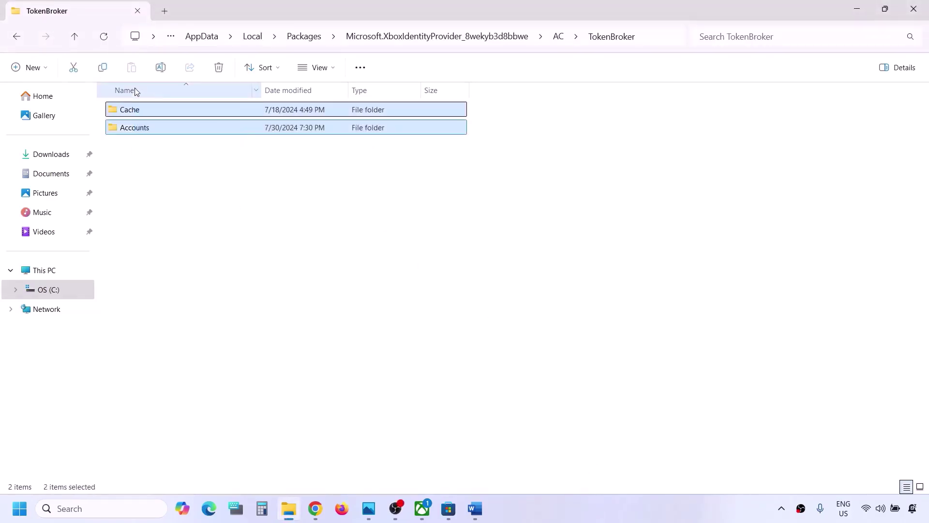
{"action": "right_click", "coordinate": [280, 110]}
{"action": "left_click", "coordinate": [366, 123]}
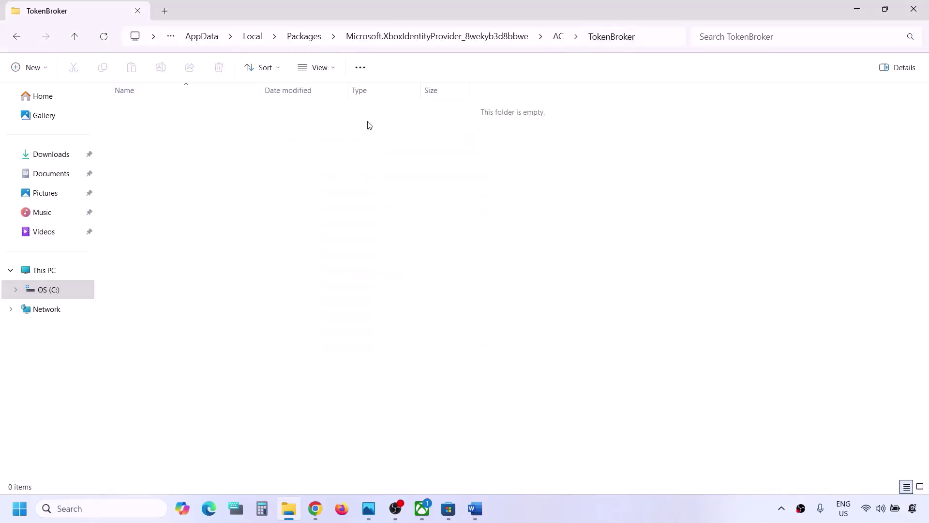
- Maximise the Word notes to review Step 6, then bring up Windows Settings with Win+I
{"action": "left_click", "coordinate": [476, 508]}
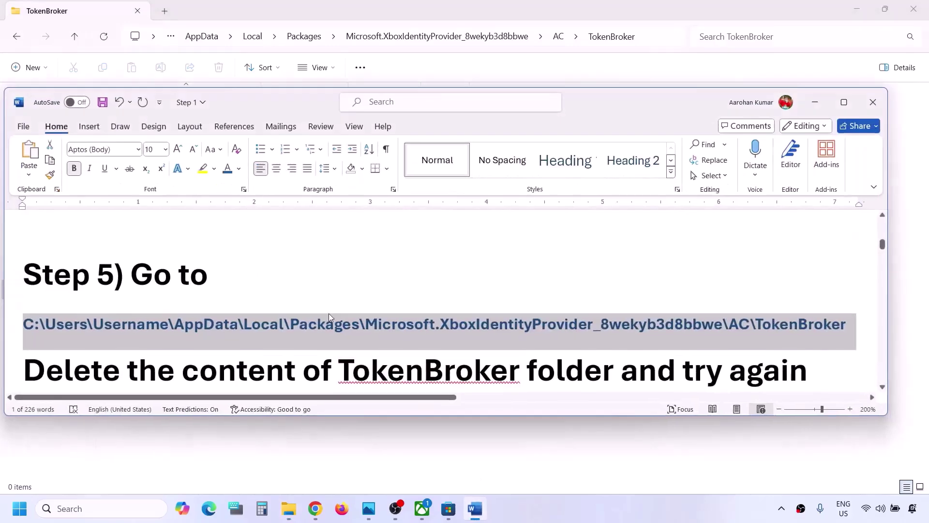
{"action": "scroll", "coordinate": [329, 313], "scroll_direction": "down", "scroll_amount": 3}
{"action": "scroll", "coordinate": [330, 313], "scroll_direction": "down", "scroll_amount": 2}
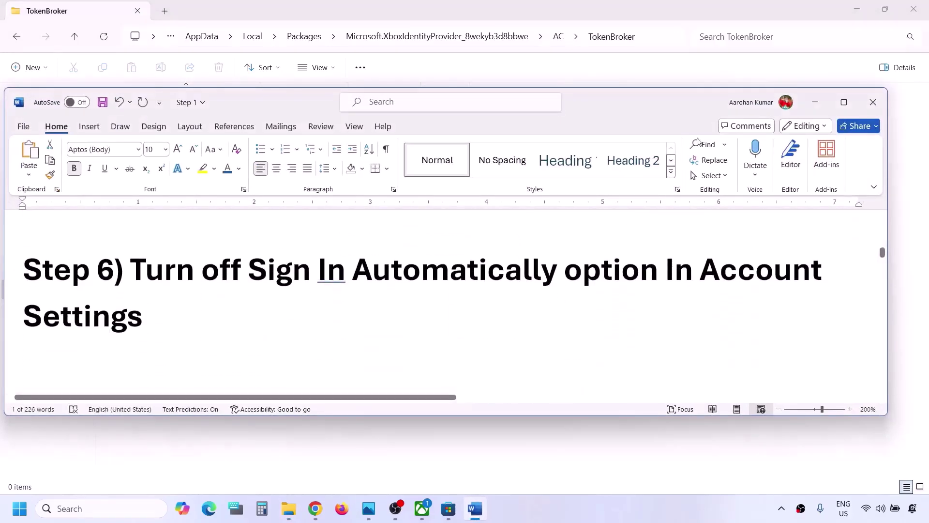
{"action": "left_click", "coordinate": [852, 111]}
{"action": "scroll", "coordinate": [544, 249], "scroll_direction": "up", "scroll_amount": 5}
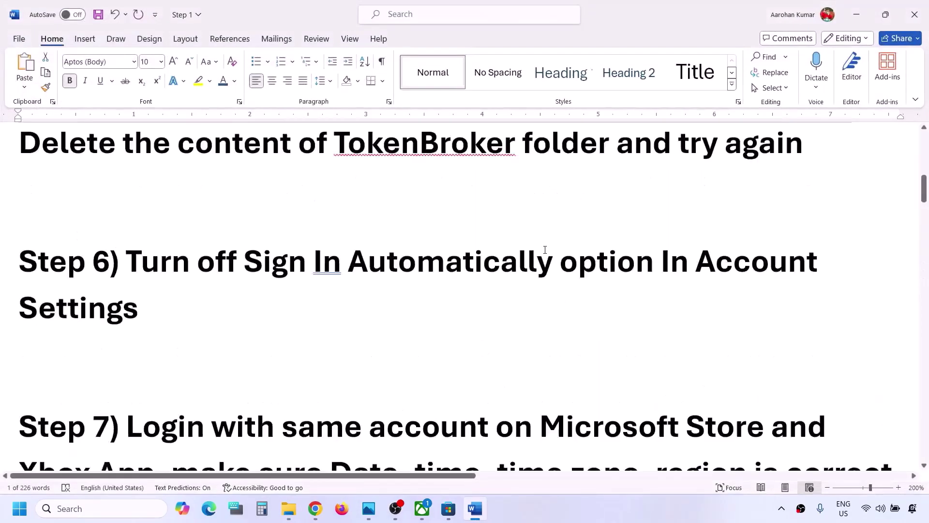
{"action": "scroll", "coordinate": [545, 250], "scroll_direction": "down", "scroll_amount": 2}
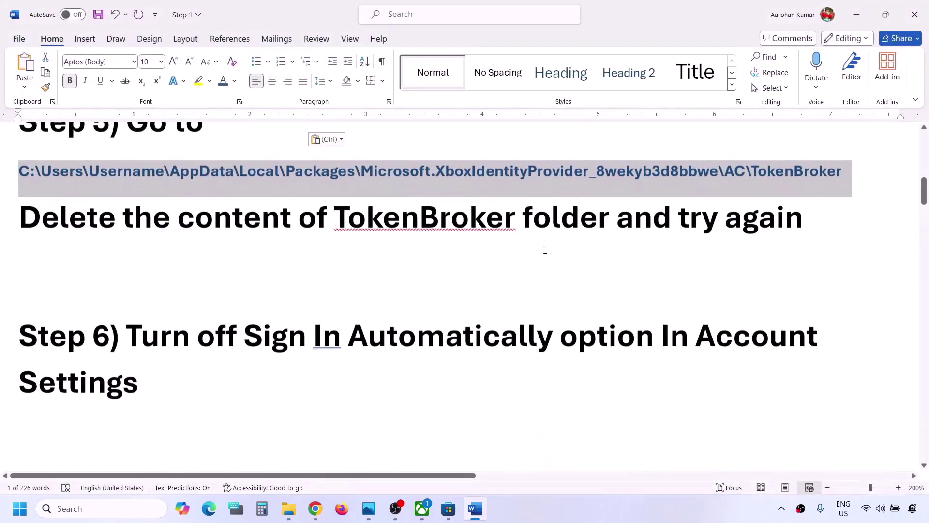
{"action": "triple_click", "coordinate": [149, 373]}
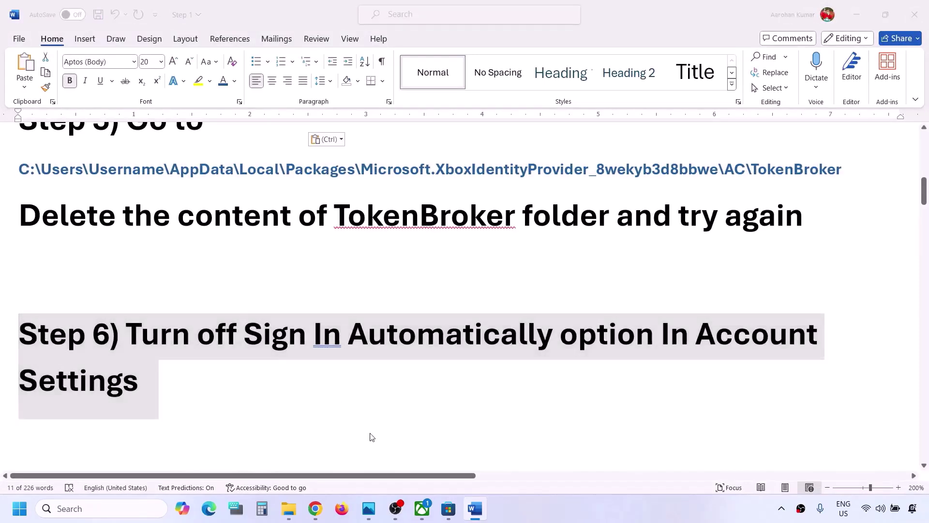
{"action": "key", "text": "super+i"}
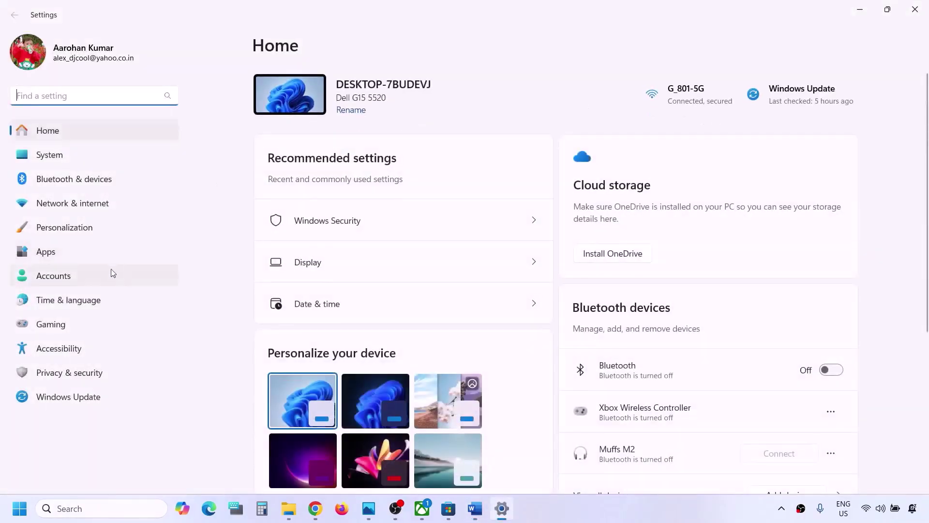
- Under Accounts > Sign-in options, turn off using sign-in info to finish setup after updates
{"action": "left_click", "coordinate": [73, 281]}
{"action": "scroll", "coordinate": [473, 264], "scroll_direction": "down", "scroll_amount": 15}
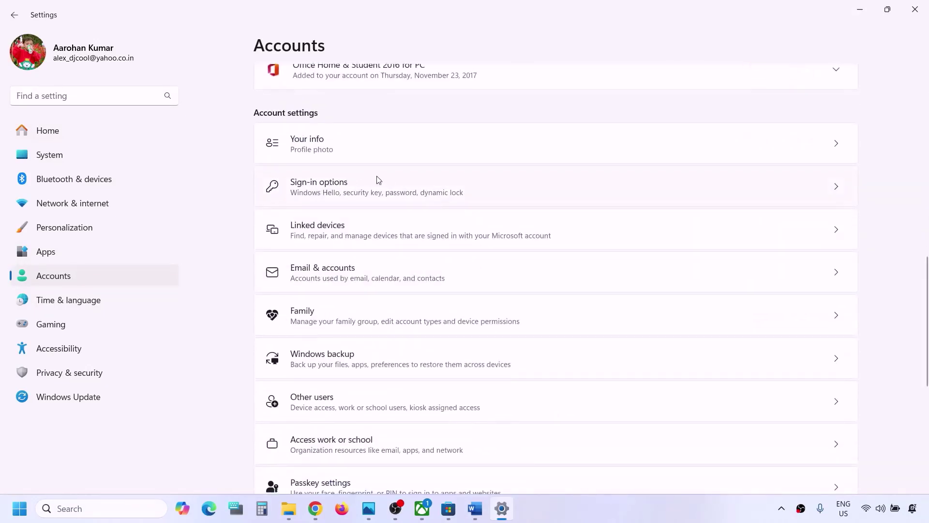
{"action": "left_click", "coordinate": [378, 180]}
{"action": "scroll", "coordinate": [394, 269], "scroll_direction": "down", "scroll_amount": 4}
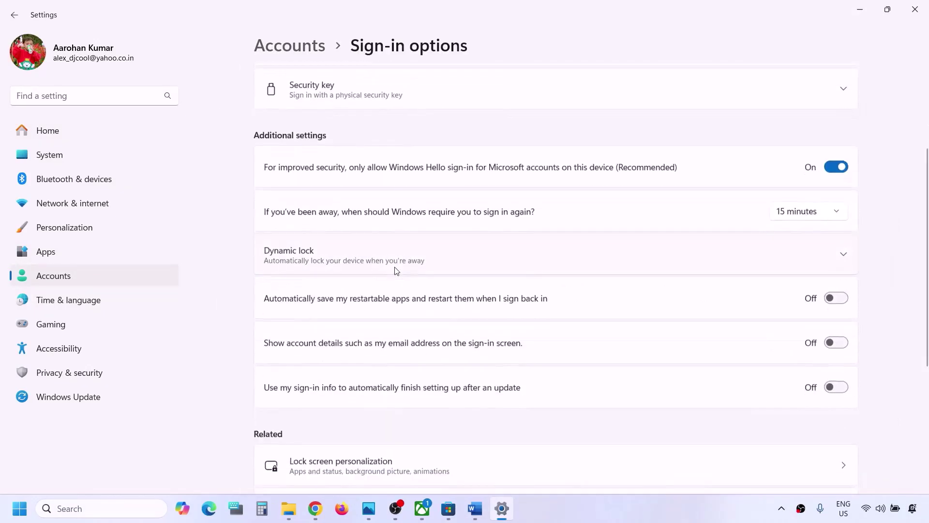
{"action": "scroll", "coordinate": [312, 179], "scroll_direction": "up", "scroll_amount": 1}
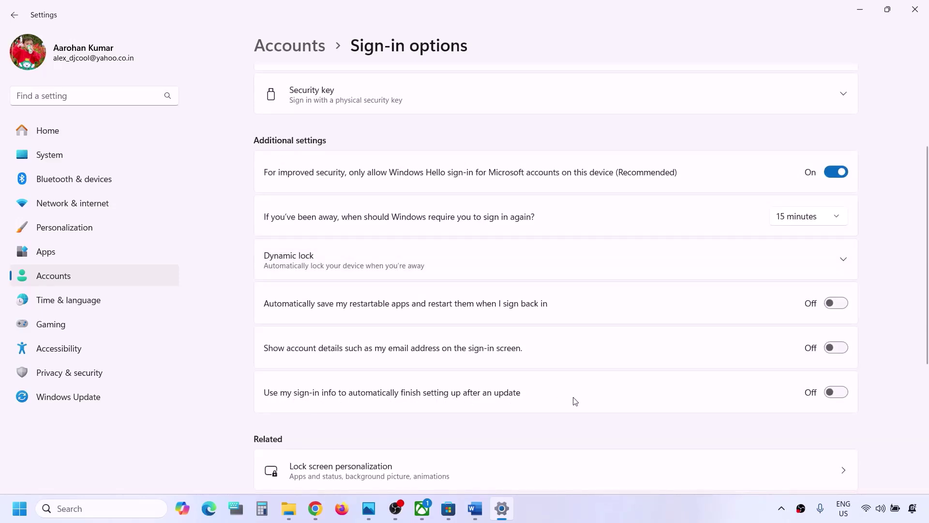
{"action": "left_click", "coordinate": [835, 396]}
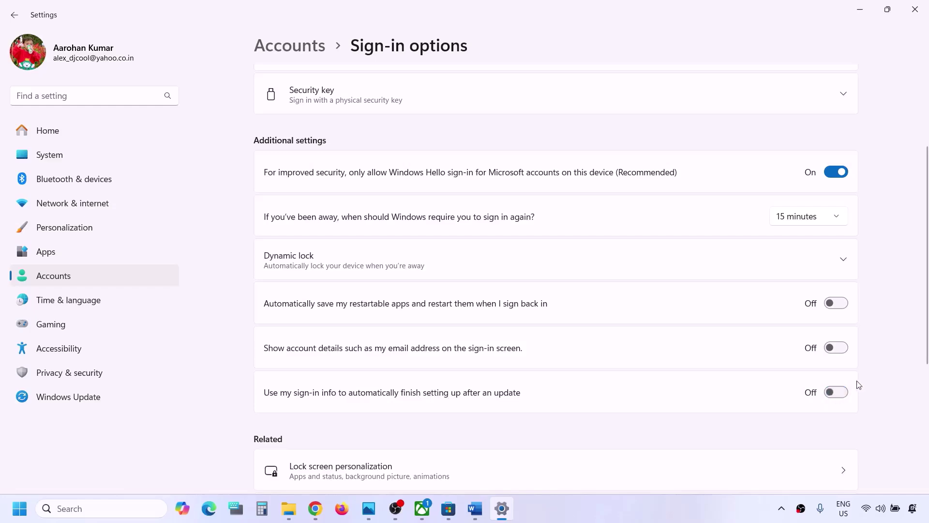
- Close Settings and highlight Step 7's instruction to log in on Store and Xbox App
{"action": "left_click", "coordinate": [916, 9]}
{"action": "scroll", "coordinate": [405, 263], "scroll_direction": "down", "scroll_amount": 2}
{"action": "scroll", "coordinate": [405, 263], "scroll_direction": "down", "scroll_amount": 3}
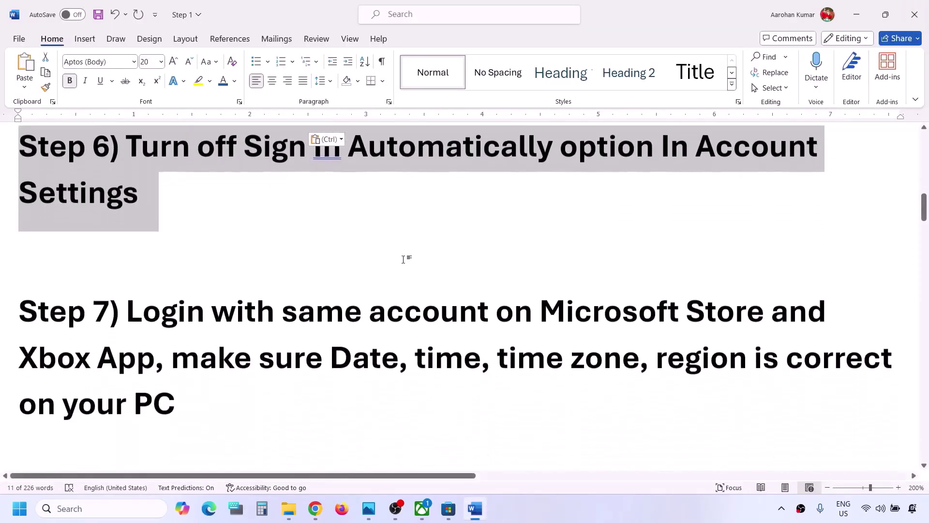
{"action": "left_click_drag", "start_coordinate": [175, 288], "coordinate": [156, 341]}
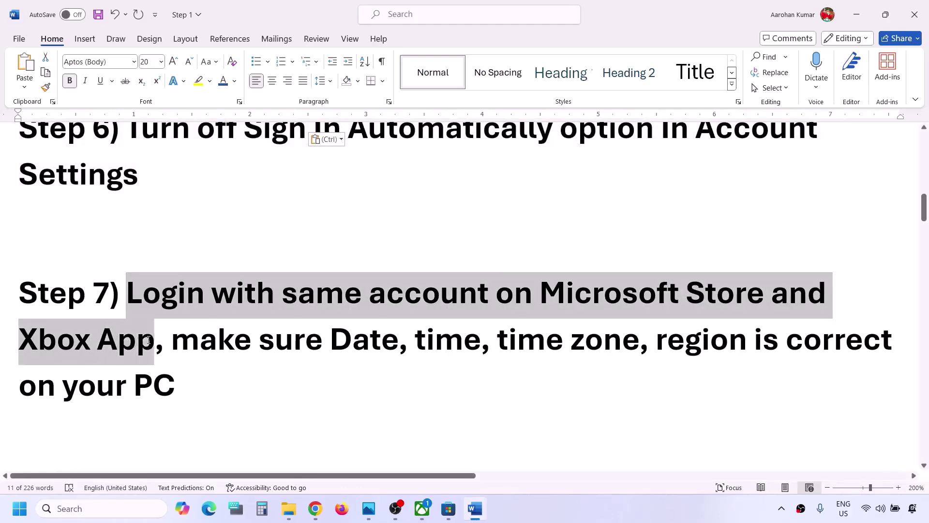
{"action": "left_click", "coordinate": [453, 515]}
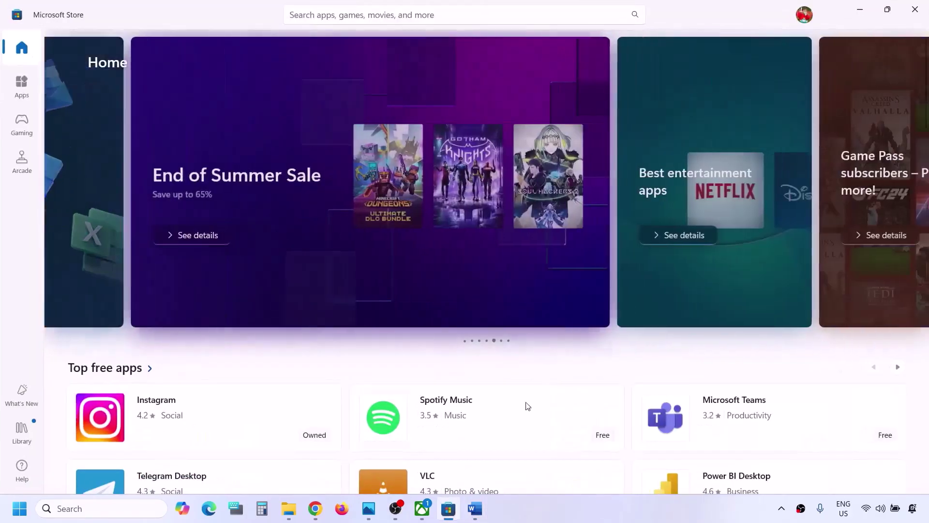
- Sign out of Microsoft Store and sign back in with the second saved account, entering the PIN
{"action": "left_click", "coordinate": [805, 16]}
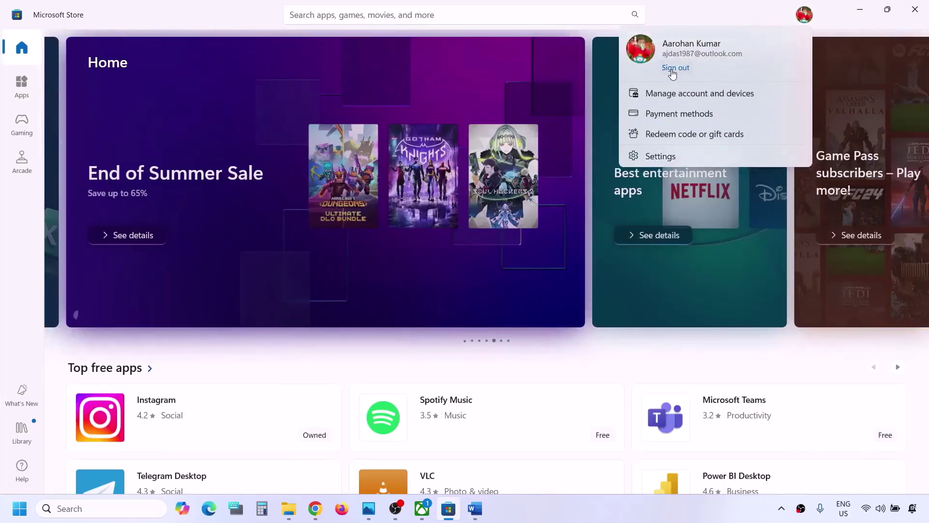
{"action": "left_click", "coordinate": [675, 67]}
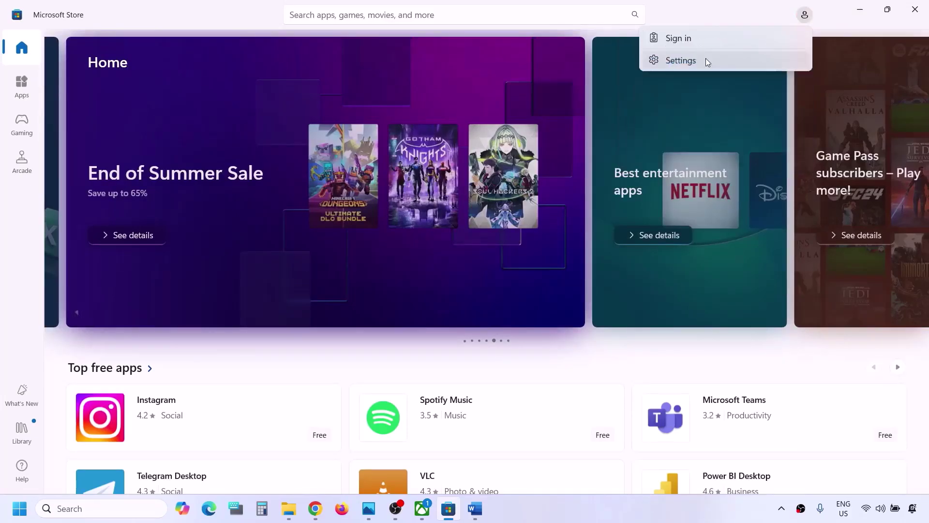
{"action": "left_click", "coordinate": [706, 34]}
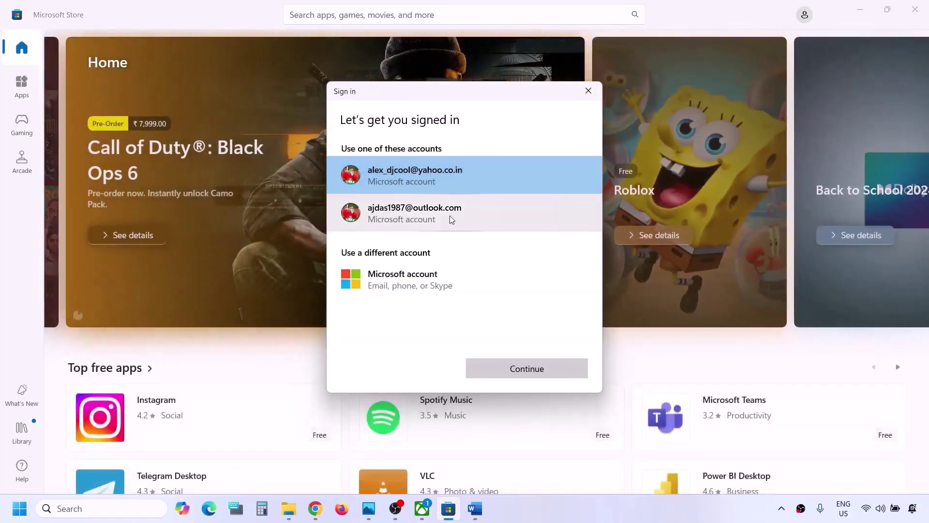
{"action": "left_click", "coordinate": [425, 221]}
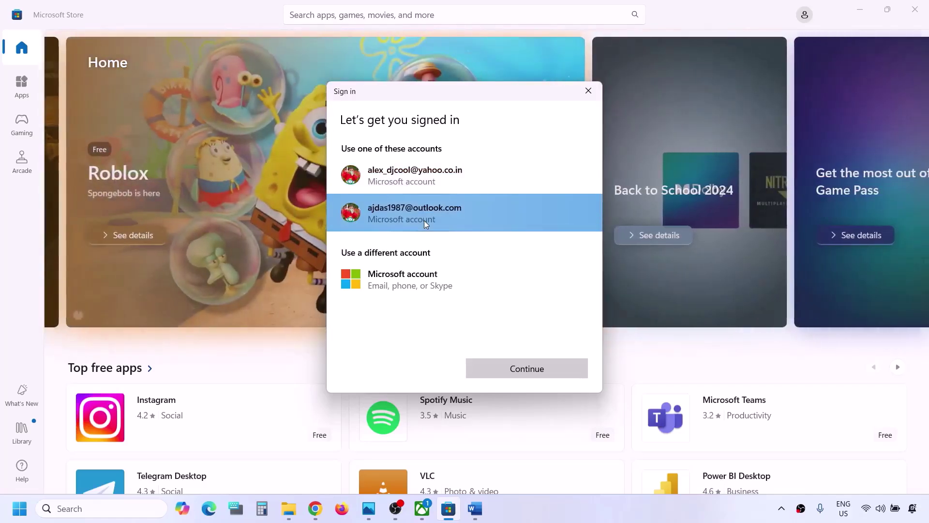
{"action": "left_click", "coordinate": [553, 367]}
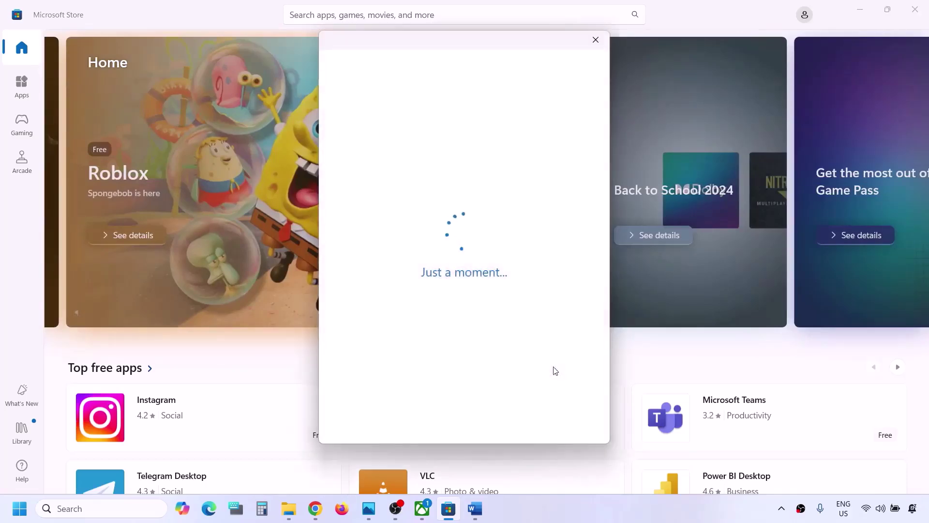
{"action": "type", "text": "000"}
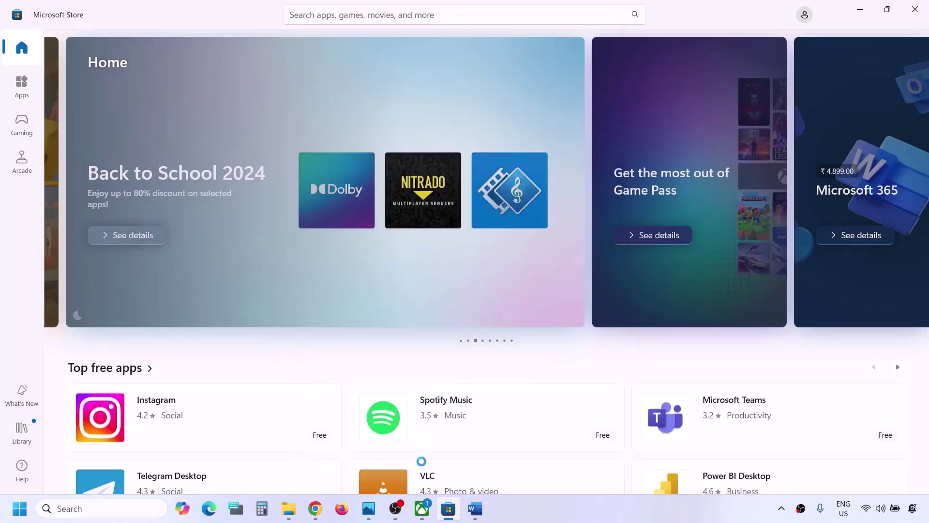
- Sign out of the Xbox app and sign back in with the second saved Microsoft account
{"action": "left_click", "coordinate": [422, 510]}
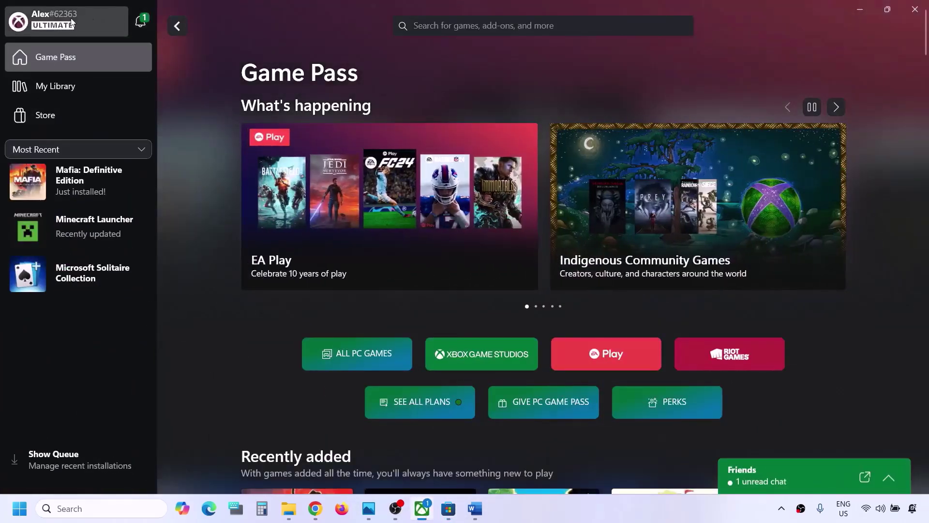
{"action": "left_click", "coordinate": [60, 26]}
{"action": "left_click", "coordinate": [49, 231]}
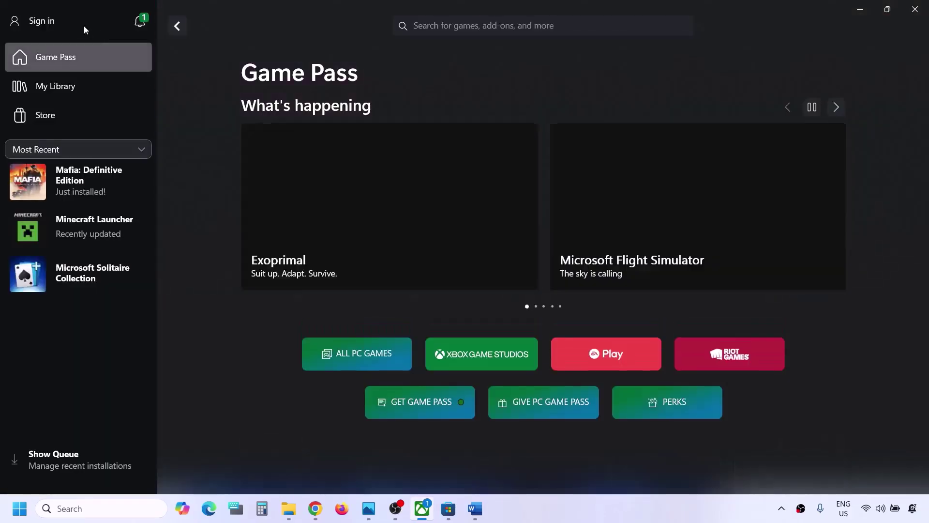
{"action": "left_click", "coordinate": [50, 29]}
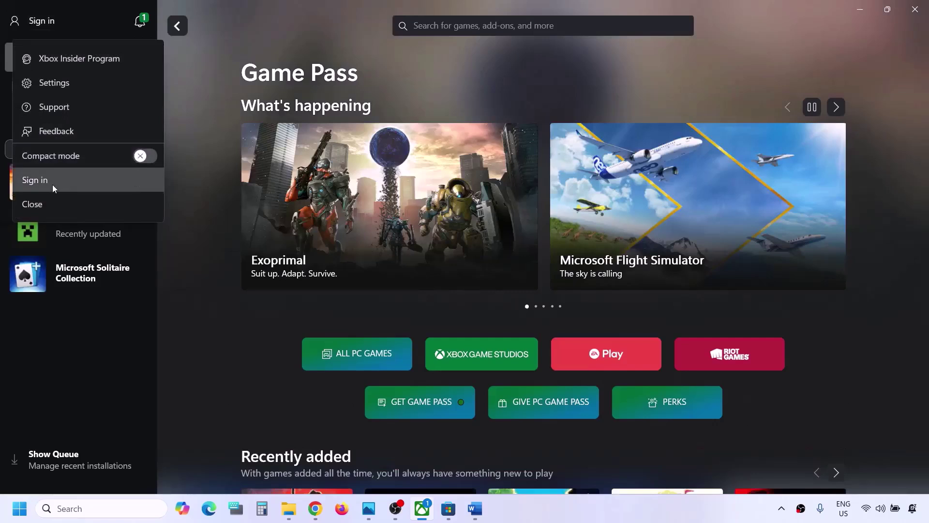
{"action": "left_click", "coordinate": [53, 184]}
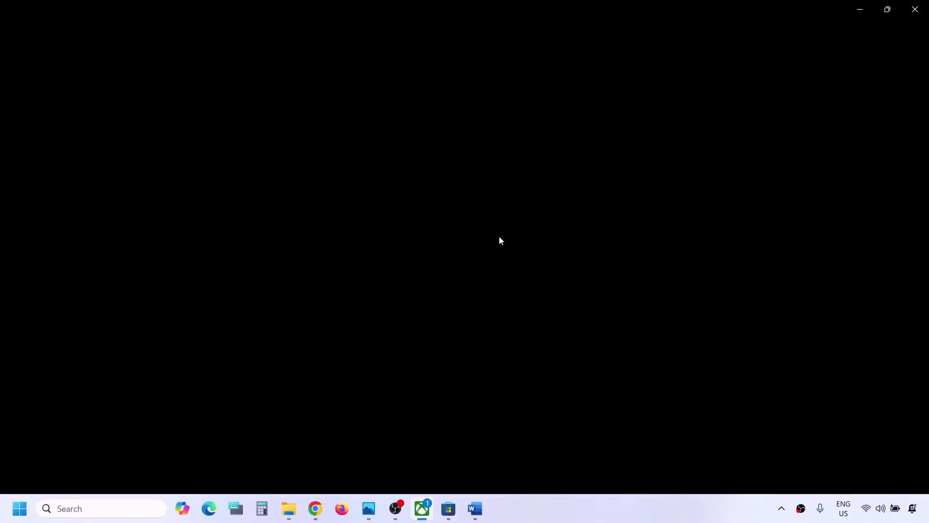
{"action": "left_click", "coordinate": [335, 213]}
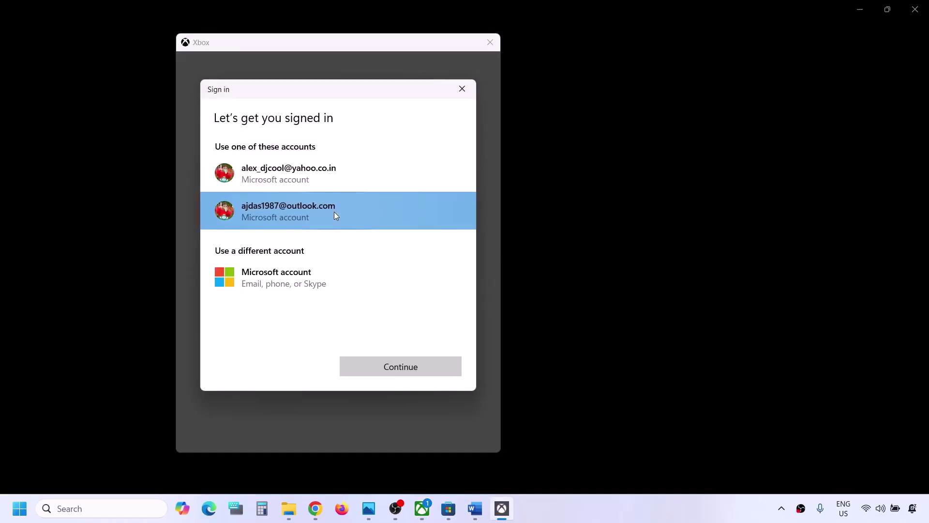
{"action": "left_click", "coordinate": [404, 367]}
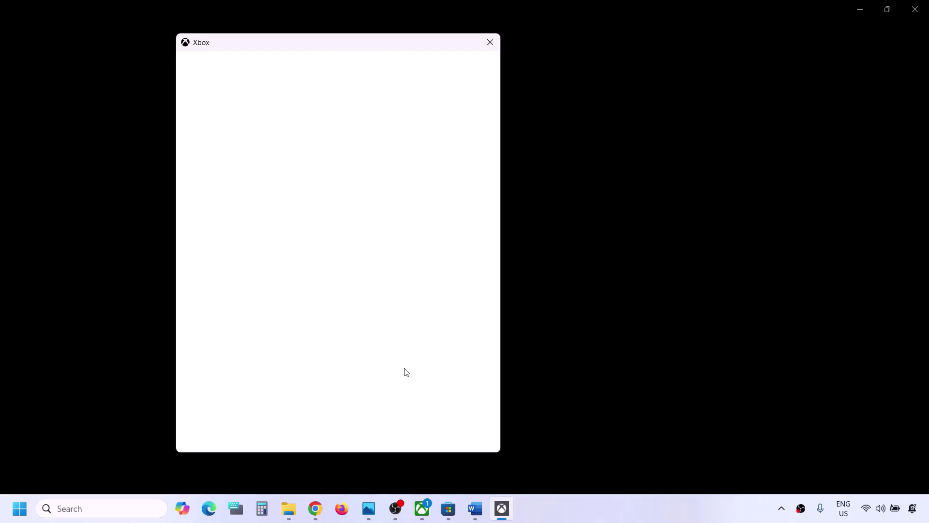
{"action": "left_click", "coordinate": [339, 432]}
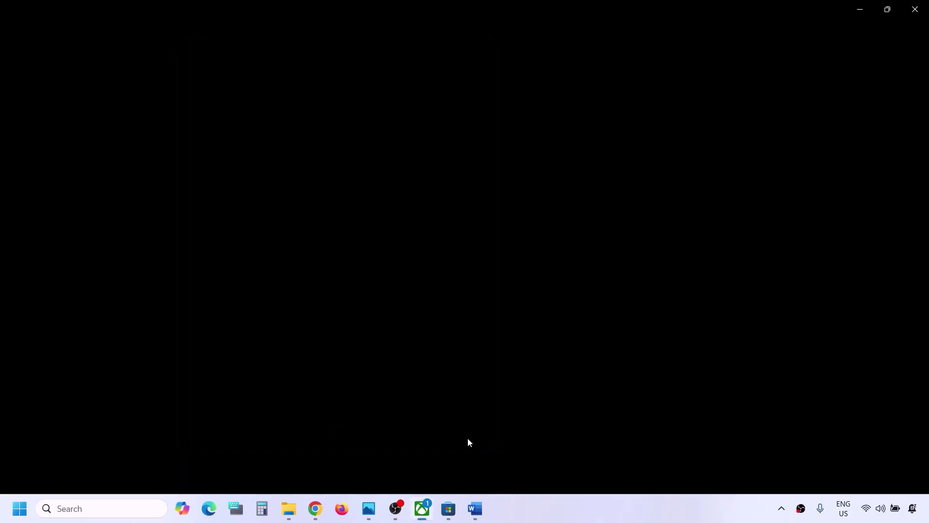
- Highlight Step 7's date, time and region check in Word and bring up the Start menu
{"action": "left_click", "coordinate": [475, 508]}
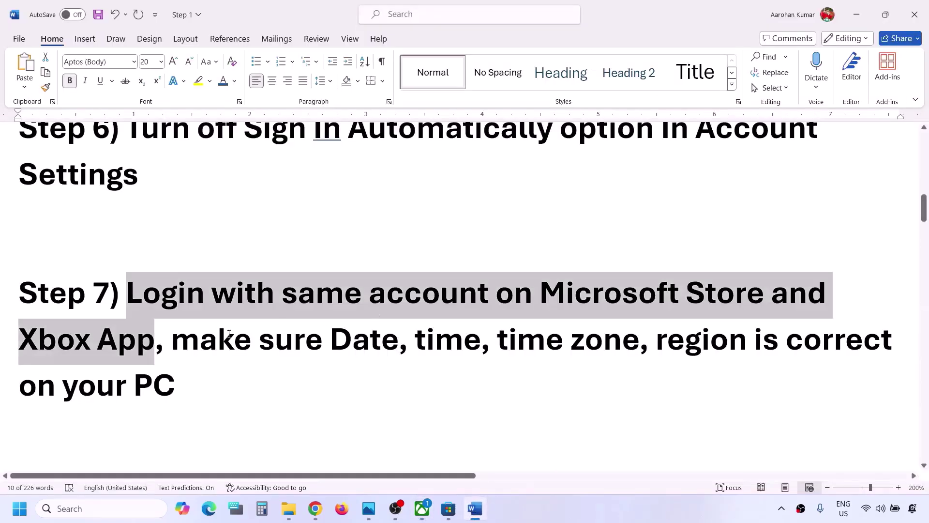
{"action": "left_click_drag", "start_coordinate": [172, 346], "coordinate": [592, 369]}
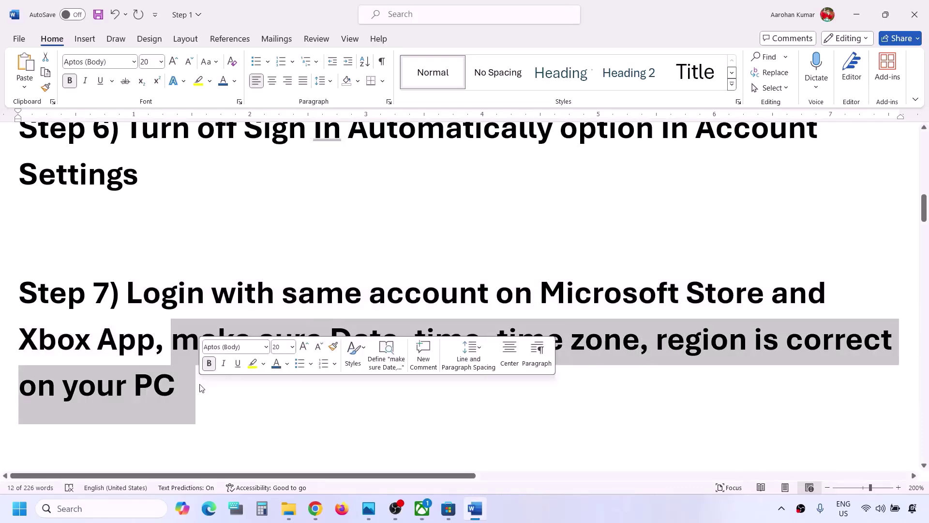
{"action": "left_click", "coordinate": [21, 507]}
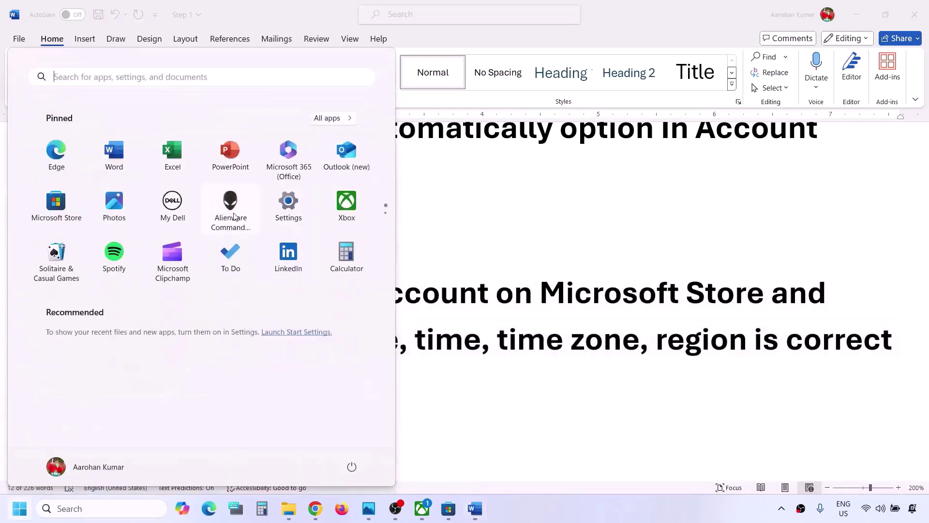
- Sync the clock with the time server under Settings > Time & language > Date & time
{"action": "left_click", "coordinate": [288, 203]}
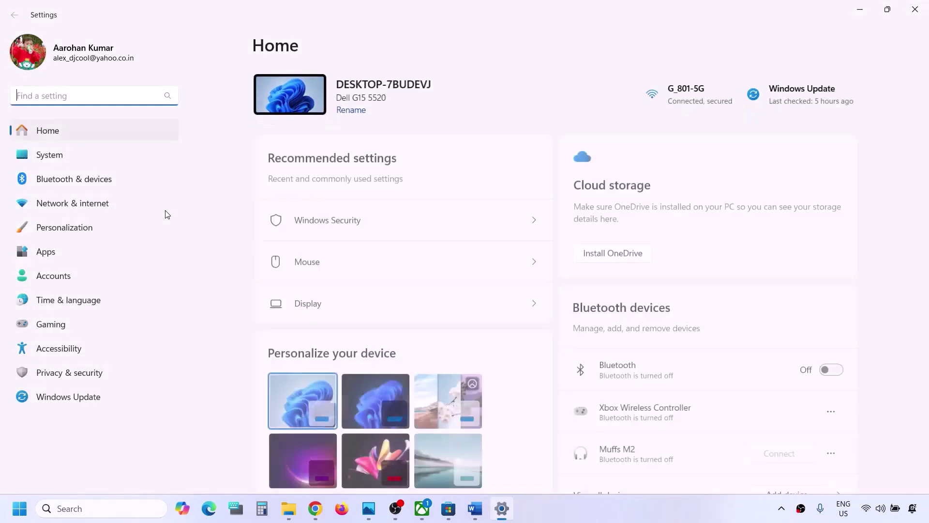
{"action": "left_click", "coordinate": [64, 304]}
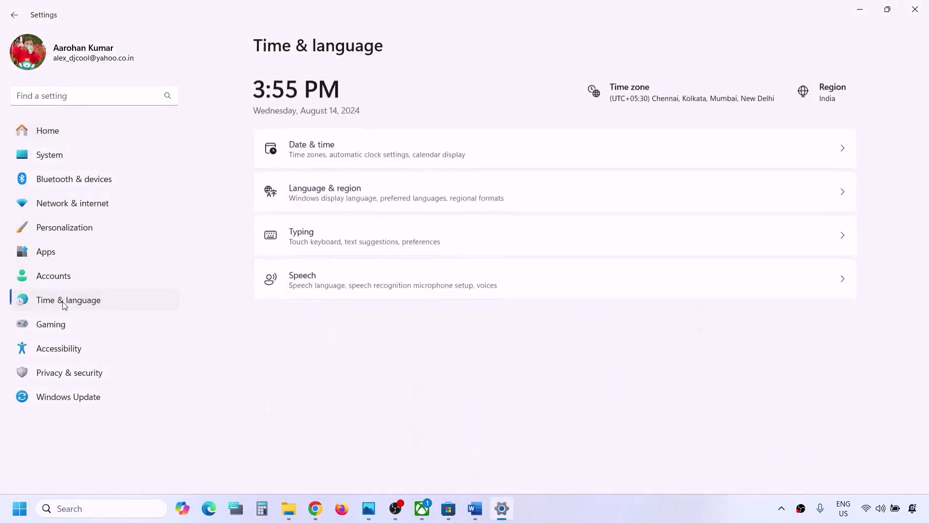
{"action": "left_click", "coordinate": [329, 149]}
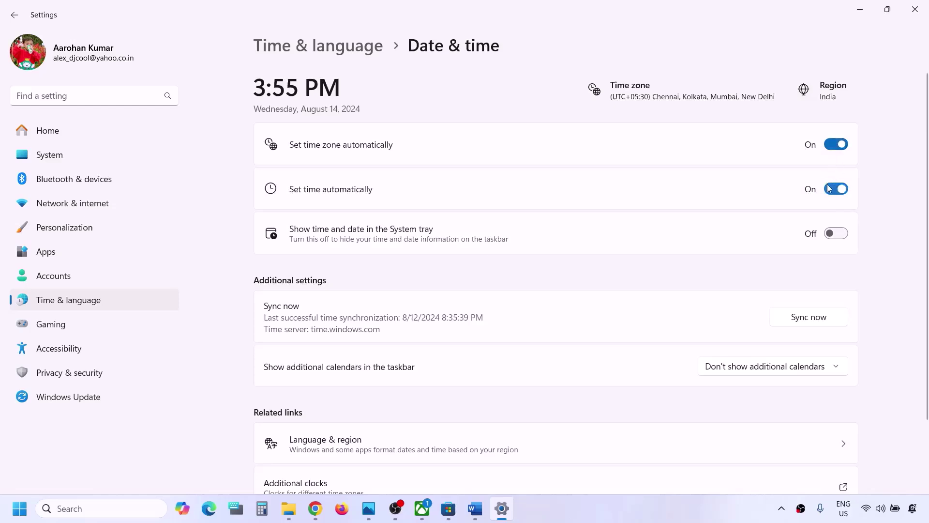
{"action": "left_click", "coordinate": [811, 321]}
- Keep India as the country or region in Language & region, then close Settings
{"action": "left_click", "coordinate": [135, 299]}
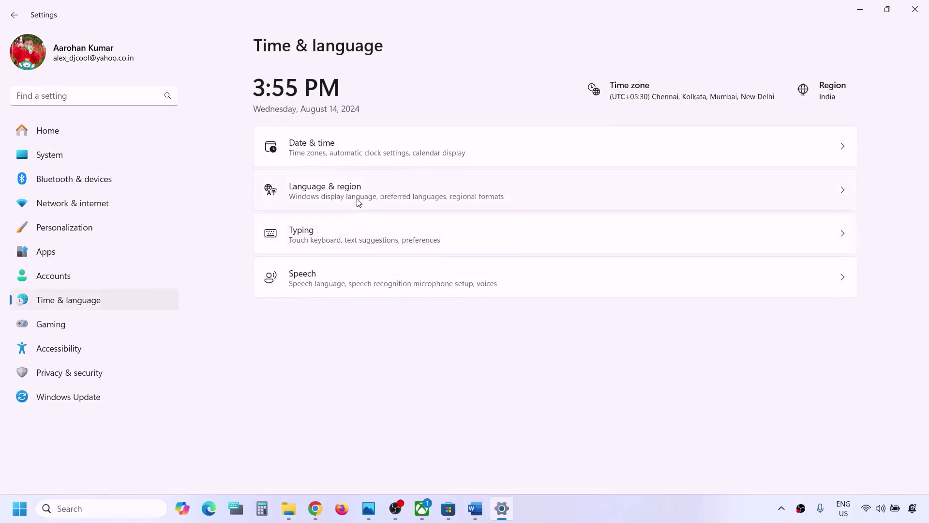
{"action": "left_click", "coordinate": [341, 194]}
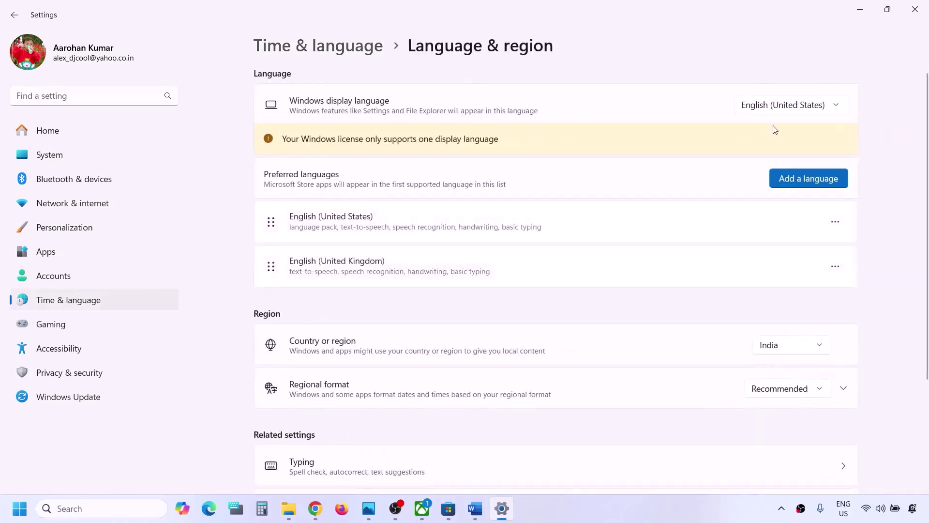
{"action": "left_click", "coordinate": [783, 351]}
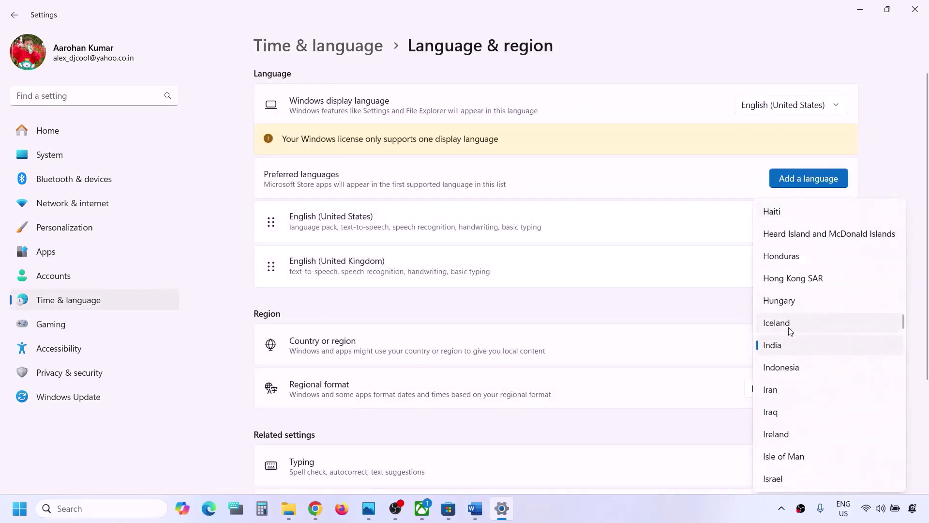
{"action": "left_click", "coordinate": [785, 345]}
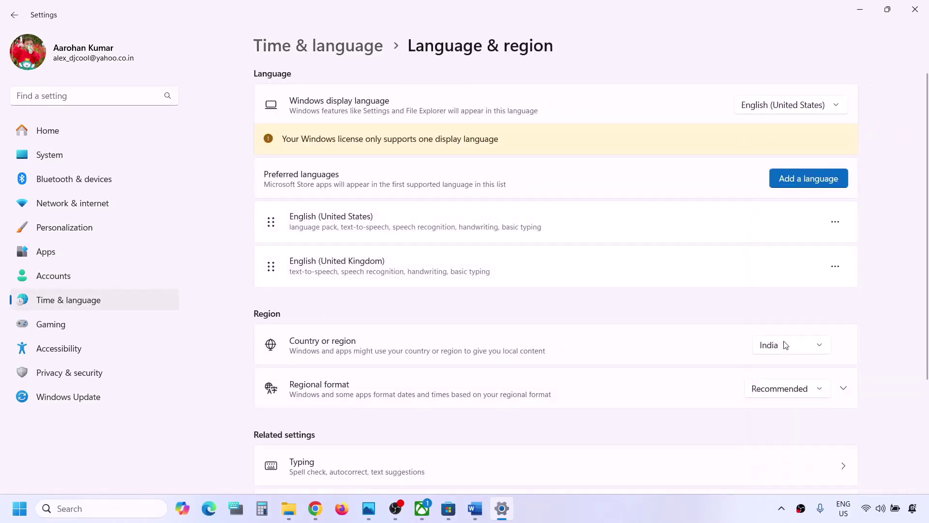
{"action": "left_click", "coordinate": [915, 9]}
- Copy the Step 9 Get-AppxPackage -AllUsers re-registration command from the Word guide
{"action": "scroll", "coordinate": [457, 287], "scroll_direction": "down", "scroll_amount": 5}
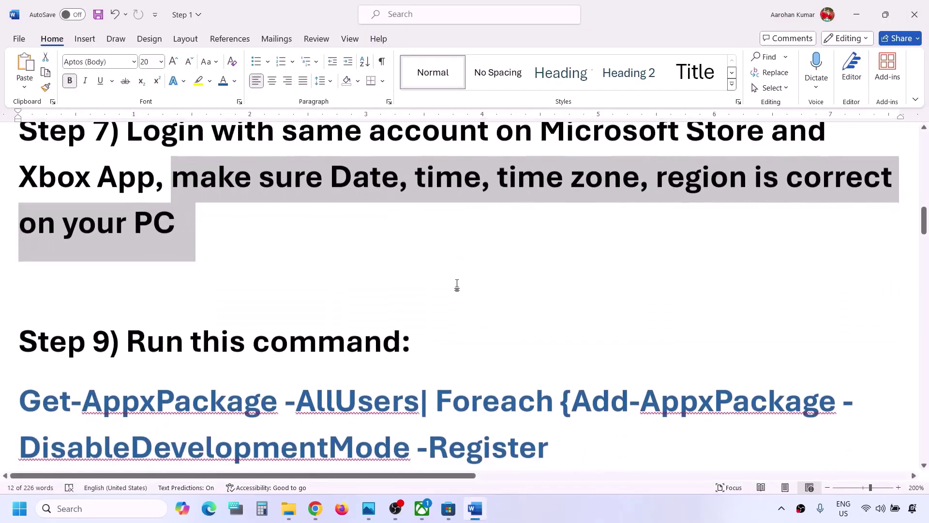
{"action": "scroll", "coordinate": [475, 286], "scroll_direction": "down", "scroll_amount": 1}
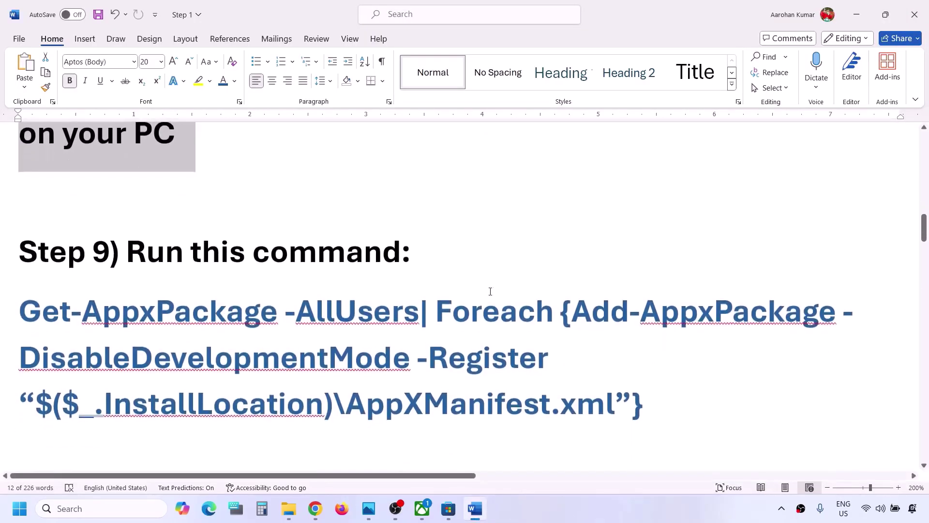
{"action": "left_click_drag", "start_coordinate": [642, 400], "coordinate": [22, 310]}
{"action": "key", "text": "ctrl+c"}
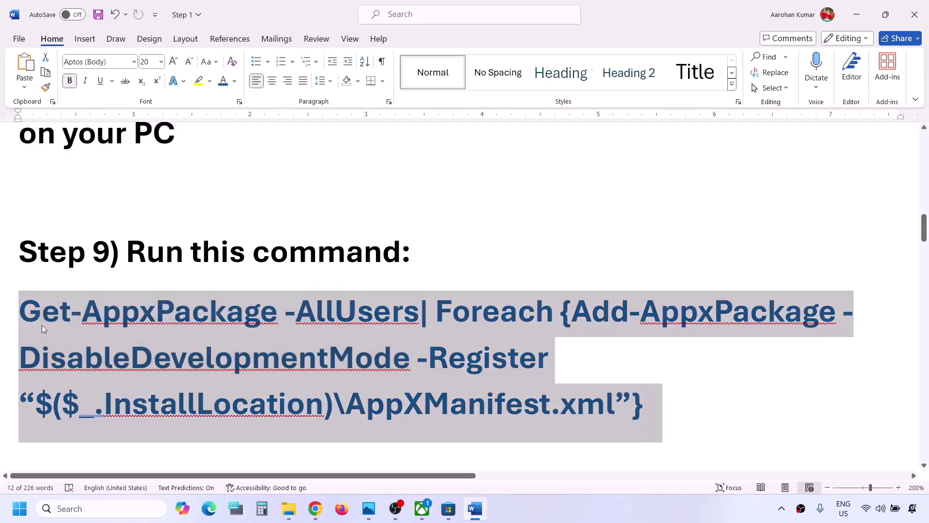
{"action": "right_click", "coordinate": [41, 327]}
{"action": "left_click", "coordinate": [73, 114]}
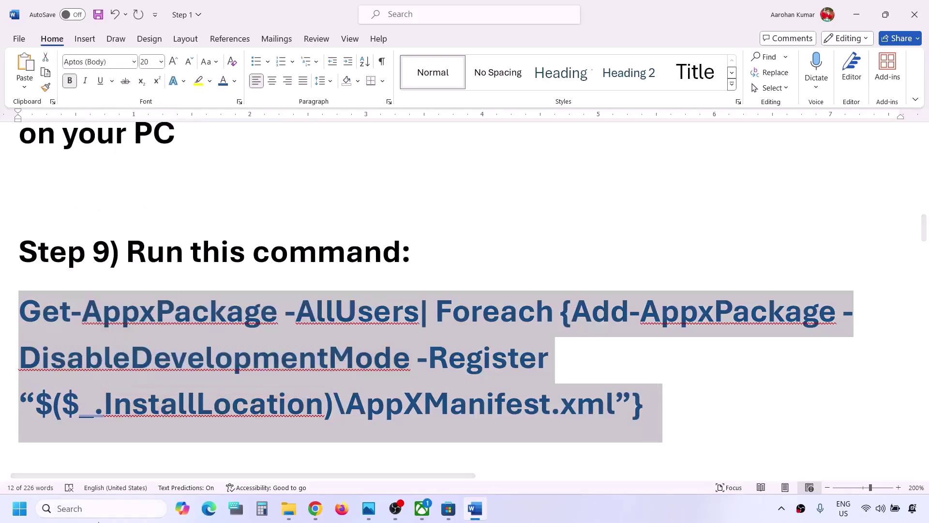
- Run the copied Get-AppxPackage command in an administrator PowerShell, which fails with 0x80073D02, then close it
{"action": "left_click", "coordinate": [87, 513]}
{"action": "type", "text": "power"}
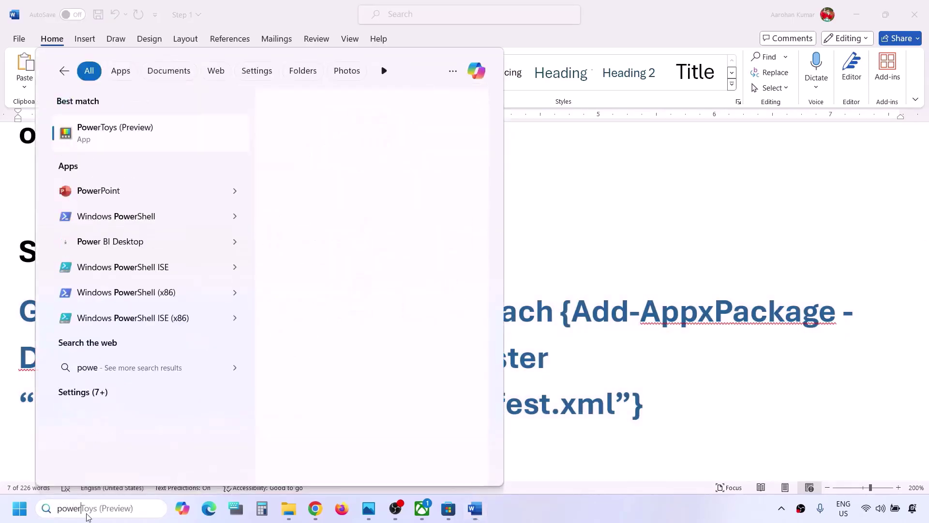
{"action": "type", "text": "shell"}
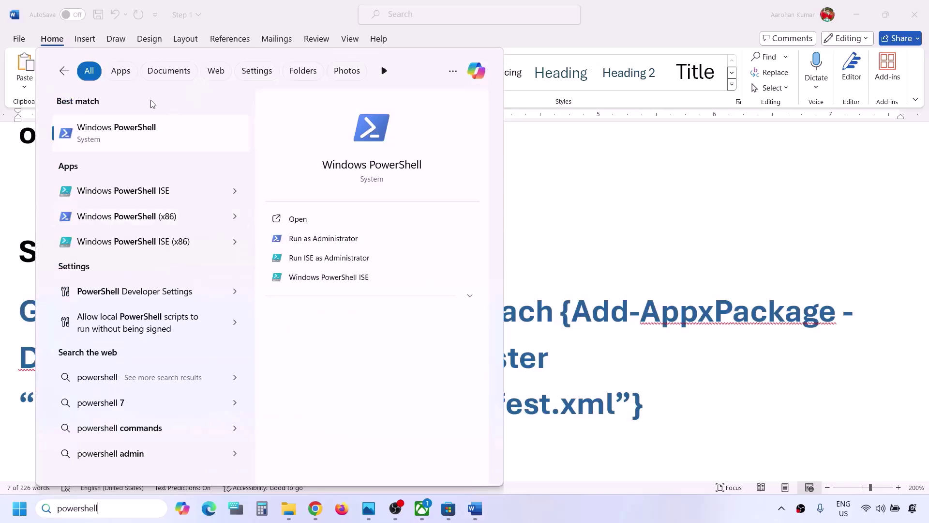
{"action": "right_click", "coordinate": [107, 140]}
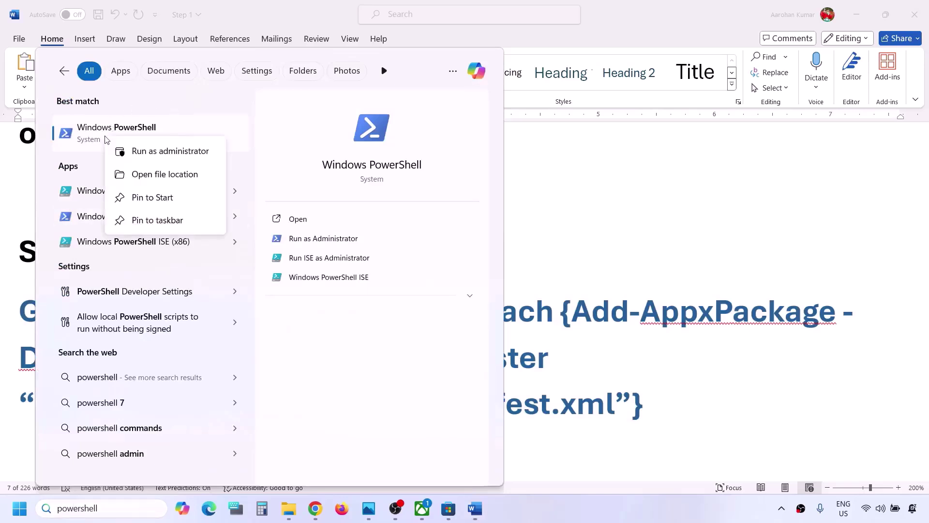
{"action": "left_click", "coordinate": [188, 156]}
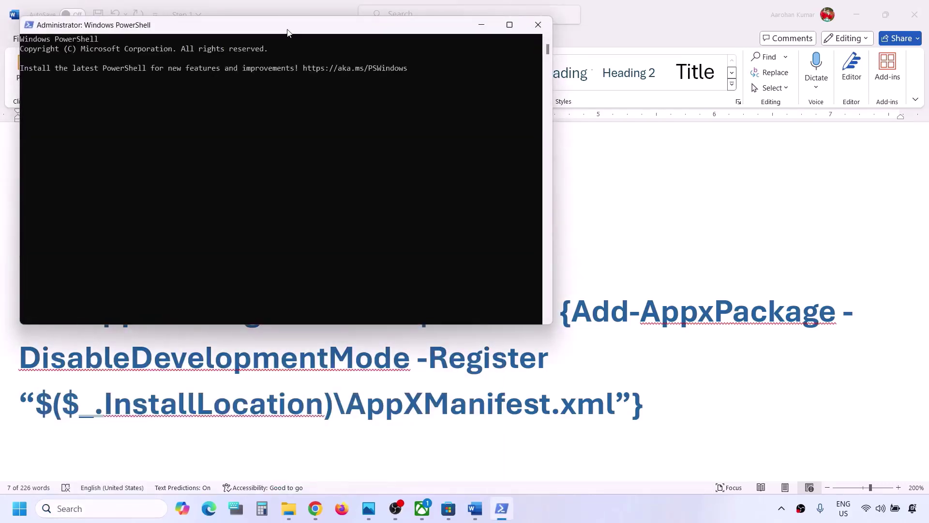
{"action": "left_click_drag", "start_coordinate": [287, 33], "coordinate": [481, 130]}
{"action": "key", "text": "ctrl+v"}
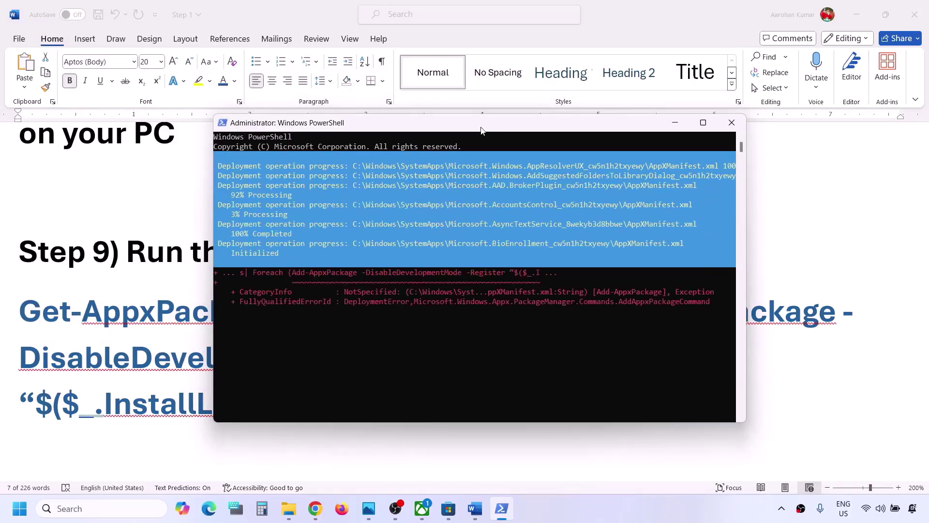
{"action": "left_click", "coordinate": [240, 280]}
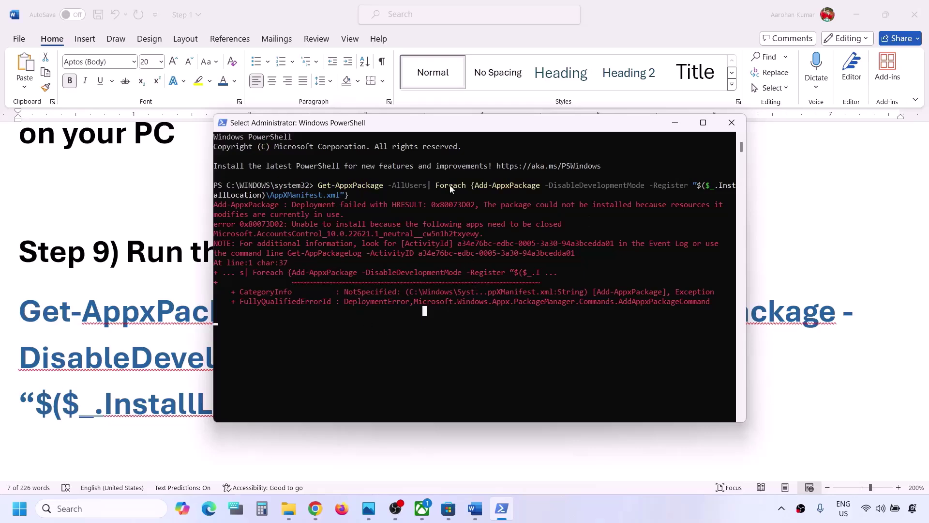
{"action": "left_click", "coordinate": [728, 124]}
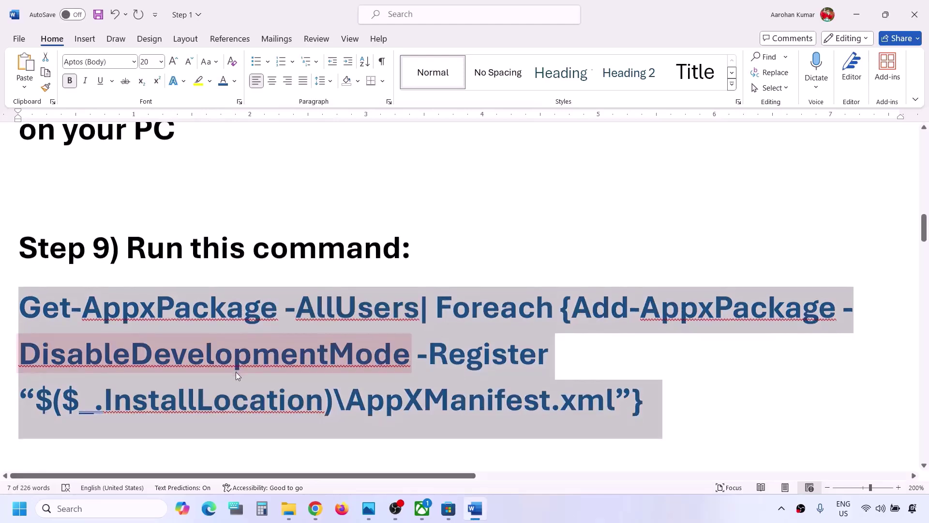
- Launch Command Prompt as administrator from a 'cmd' search
{"action": "left_click", "coordinate": [19, 508]}
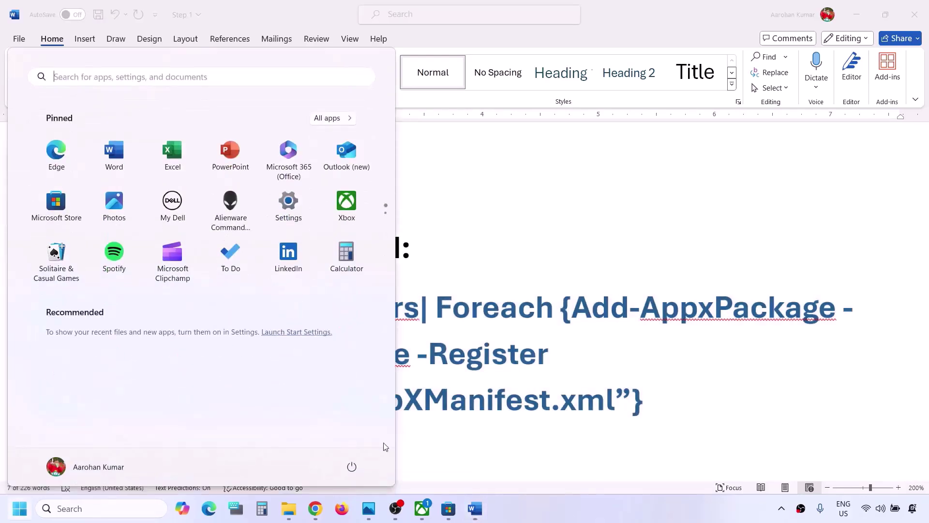
{"action": "left_click", "coordinate": [352, 466]}
{"action": "left_click", "coordinate": [576, 374]}
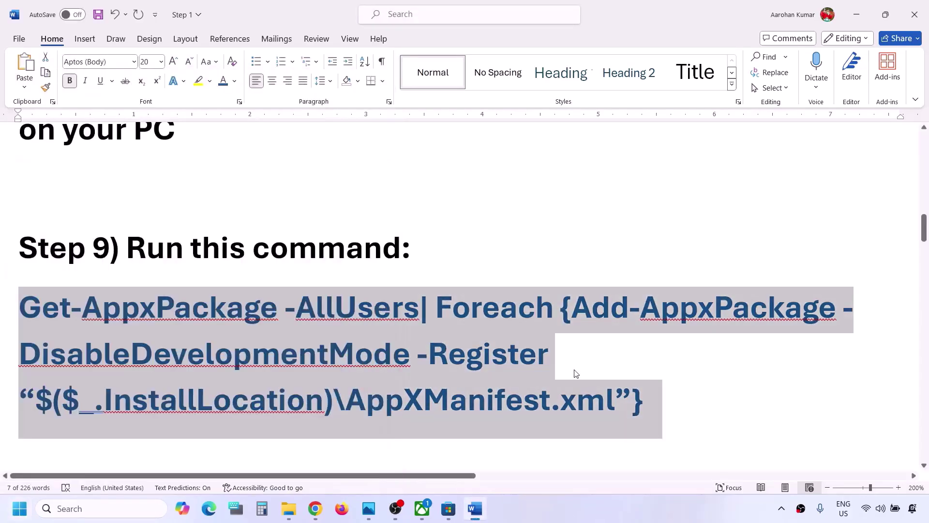
{"action": "scroll", "coordinate": [301, 370], "scroll_direction": "down", "scroll_amount": 5}
{"action": "scroll", "coordinate": [303, 371], "scroll_direction": "down", "scroll_amount": 2}
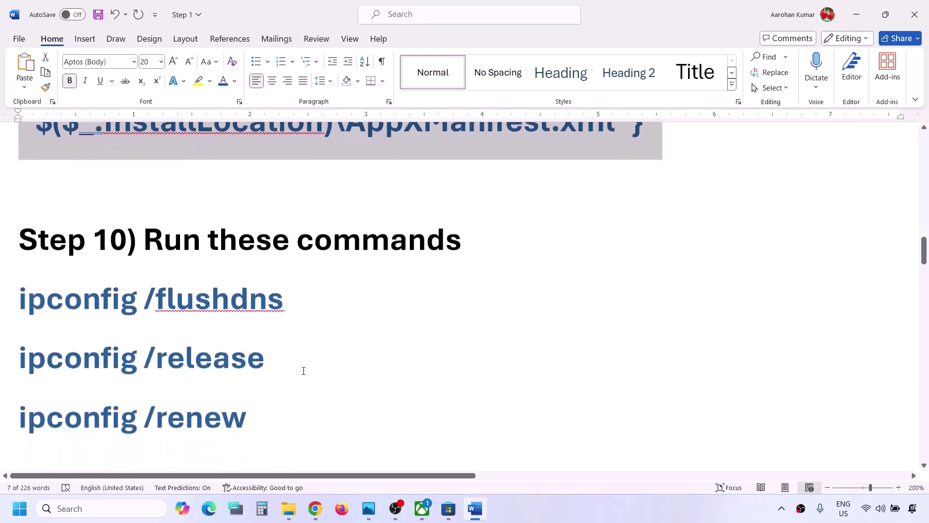
{"action": "left_click", "coordinate": [101, 510]}
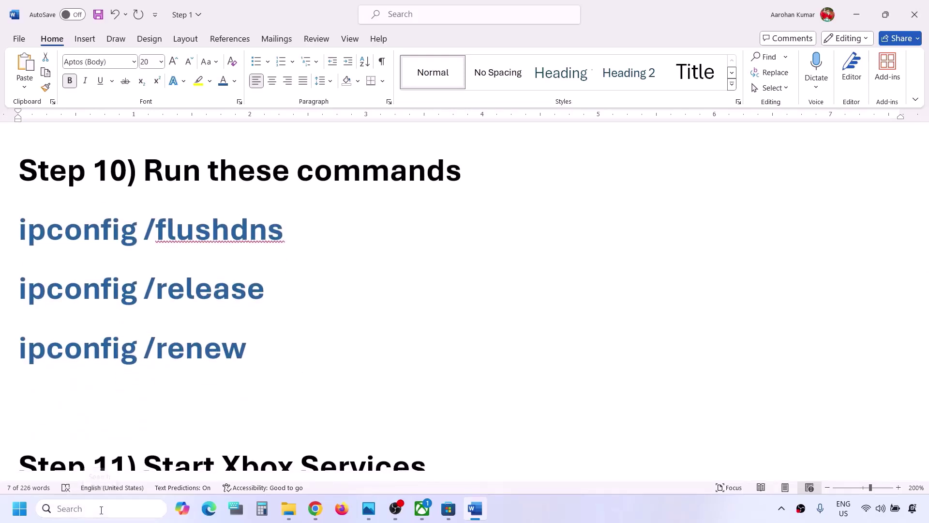
{"action": "type", "text": "cmd"}
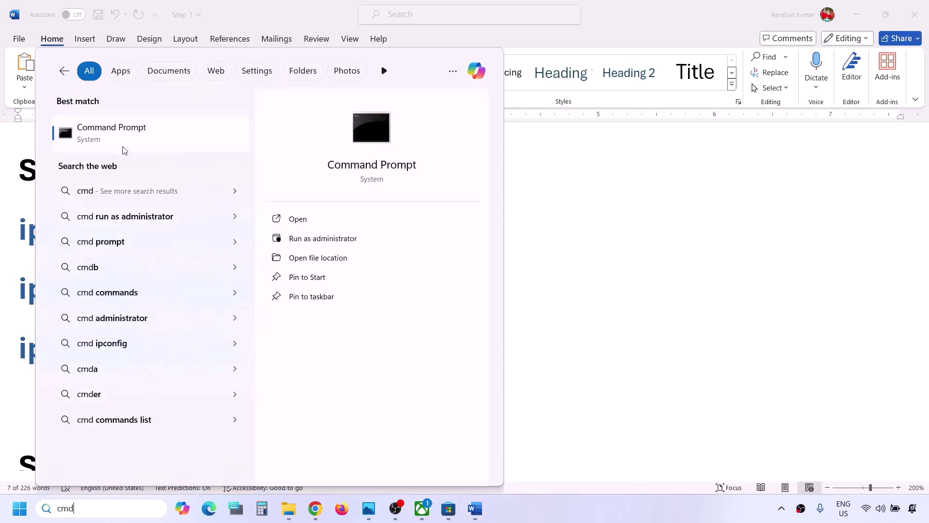
{"action": "right_click", "coordinate": [124, 147]}
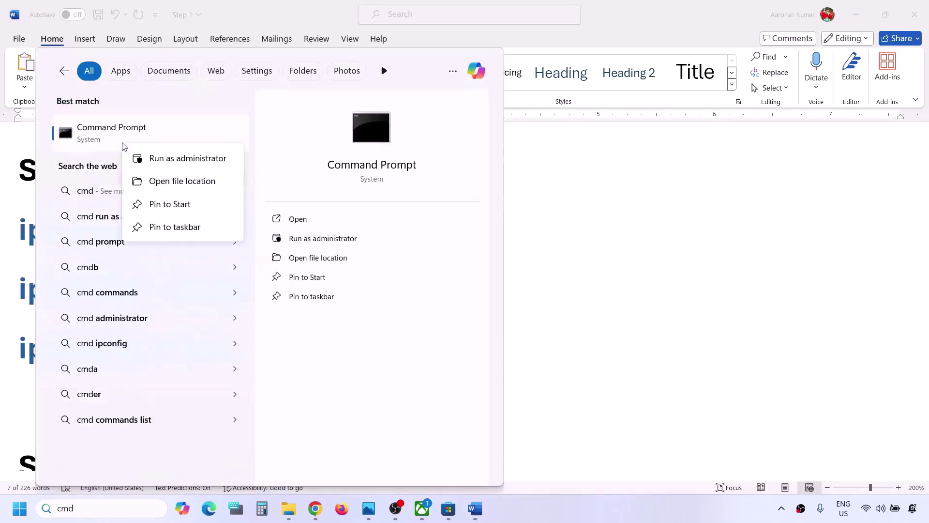
{"action": "left_click", "coordinate": [175, 161]}
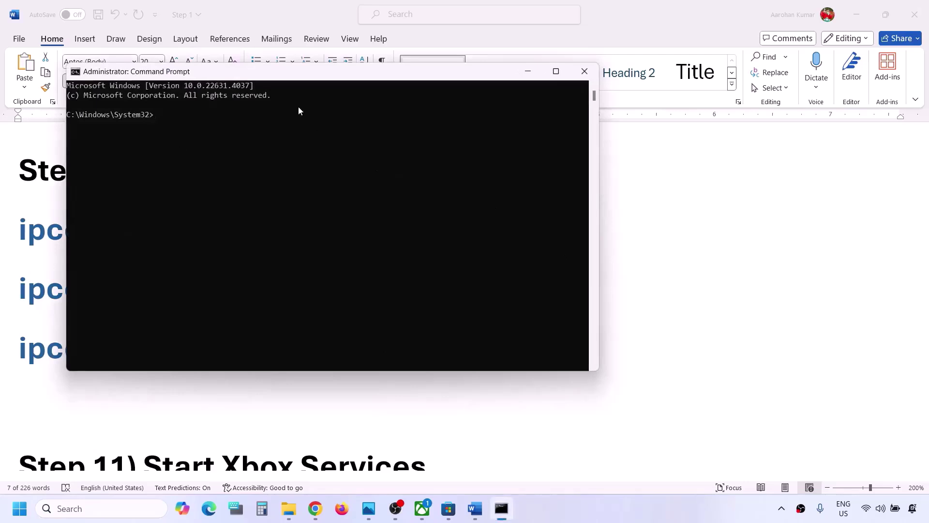
- Copy ipconfig /flushdns from the Word guide and run it in Command Prompt
{"action": "left_click", "coordinate": [43, 243]}
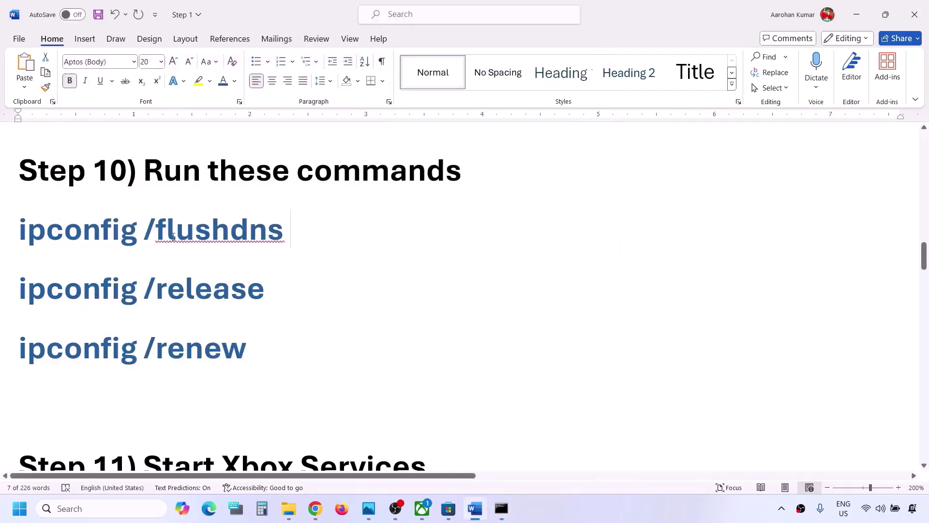
{"action": "triple_click", "coordinate": [46, 235]}
{"action": "key", "text": "ctrl+c"}
{"action": "key", "text": "alt+Tab"}
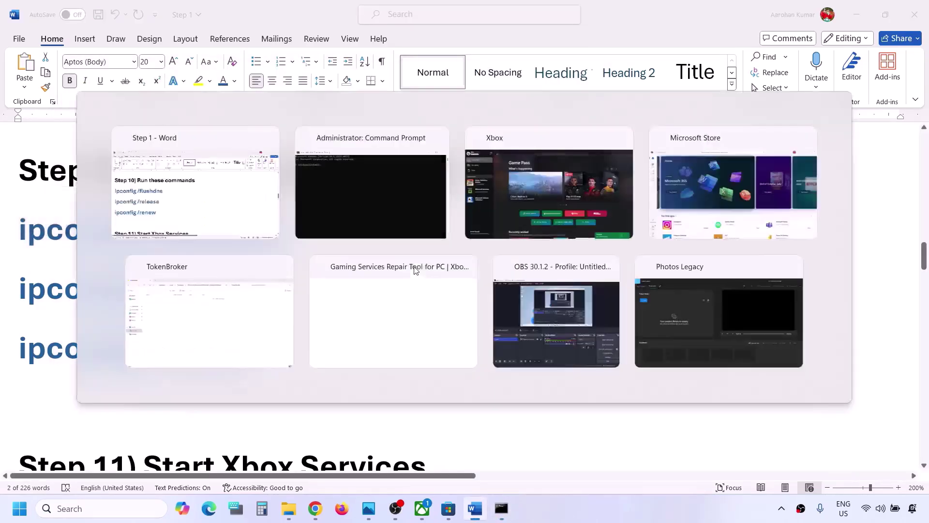
{"action": "key", "text": "ctrl+v"}
{"action": "key", "text": "Return"}
- Copy ipconfig /release from the guide and run it in Command Prompt
{"action": "key", "text": "alt+Tab"}
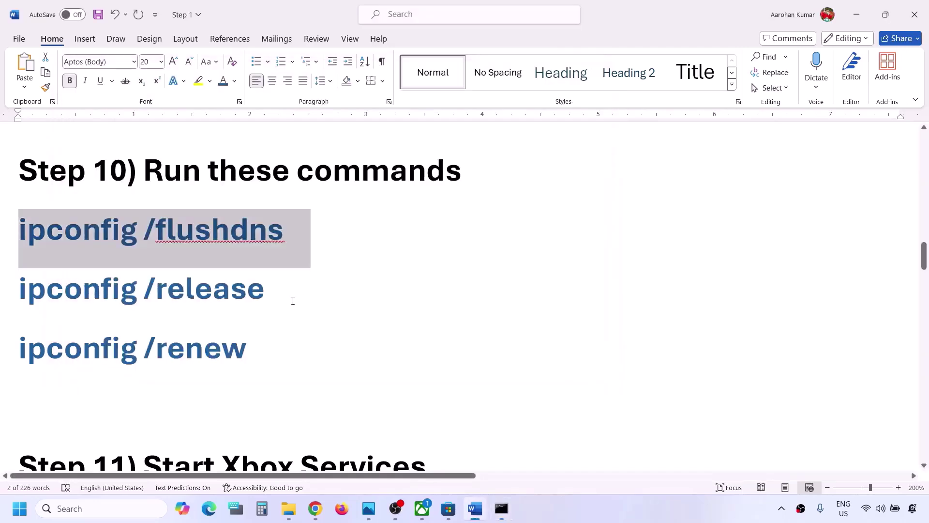
{"action": "triple_click", "coordinate": [260, 287]}
{"action": "key", "text": "ctrl+c"}
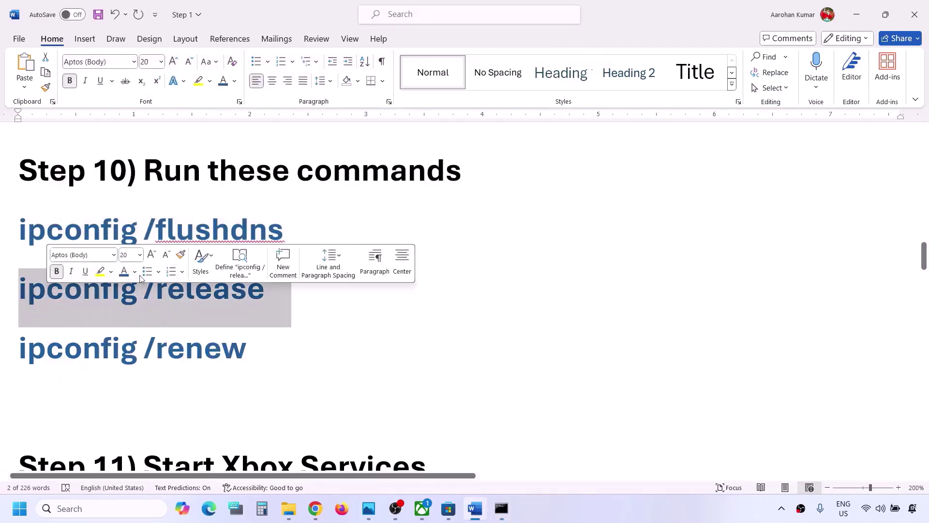
{"action": "key", "text": "alt+Tab"}
{"action": "key", "text": "ctrl+v"}
{"action": "key", "text": "Return"}
- Copy ipconfig /renew from the guide and run it, restoring the Wi-Fi IPv4 address
{"action": "key", "text": "alt+Tab"}
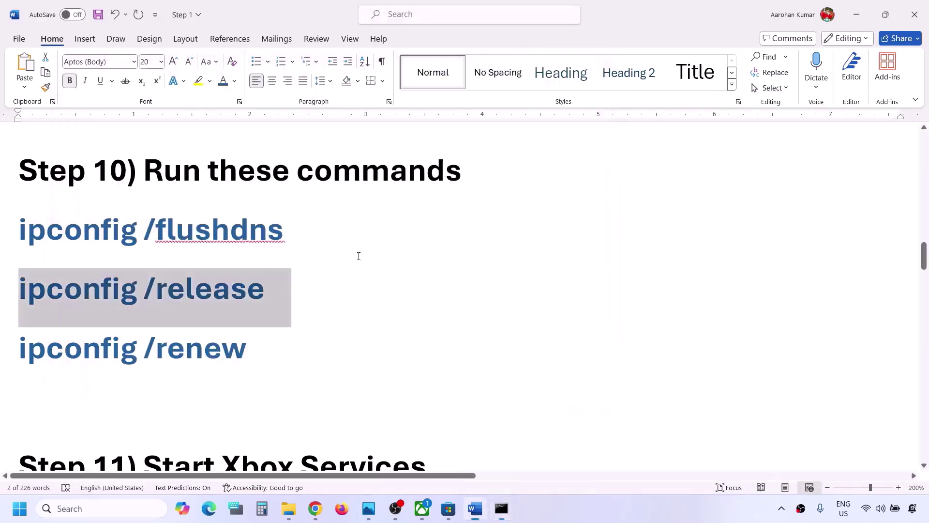
{"action": "triple_click", "coordinate": [278, 351]}
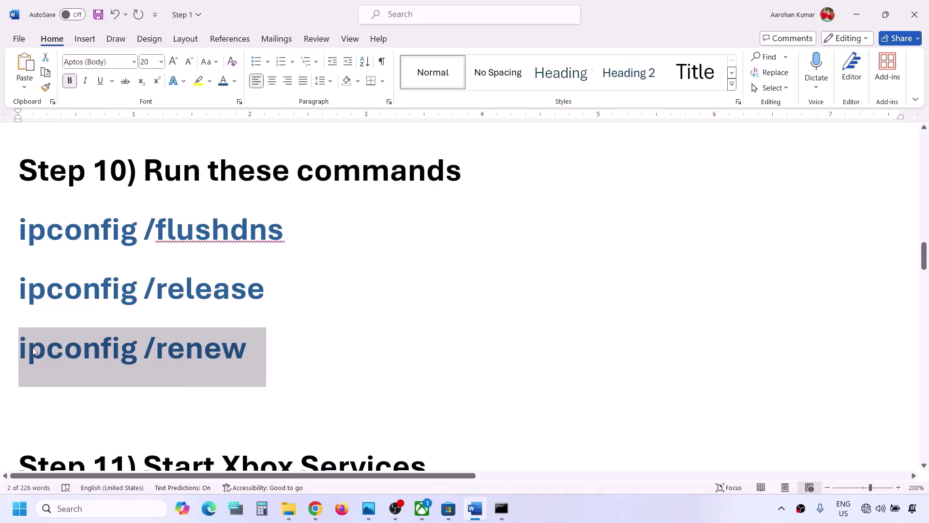
{"action": "key", "text": "ctrl+c"}
{"action": "key", "text": "alt+Tab"}
{"action": "key", "text": "ctrl+v"}
{"action": "key", "text": "Return"}
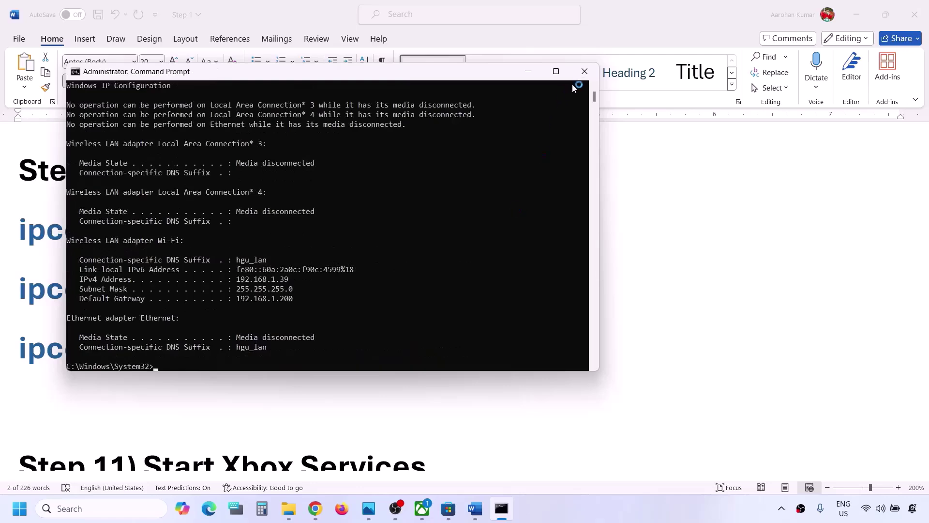
- Close Command Prompt and scroll the Word guide down to Step 11
{"action": "left_click", "coordinate": [585, 71]}
{"action": "scroll", "coordinate": [264, 357], "scroll_direction": "down", "scroll_amount": 5}
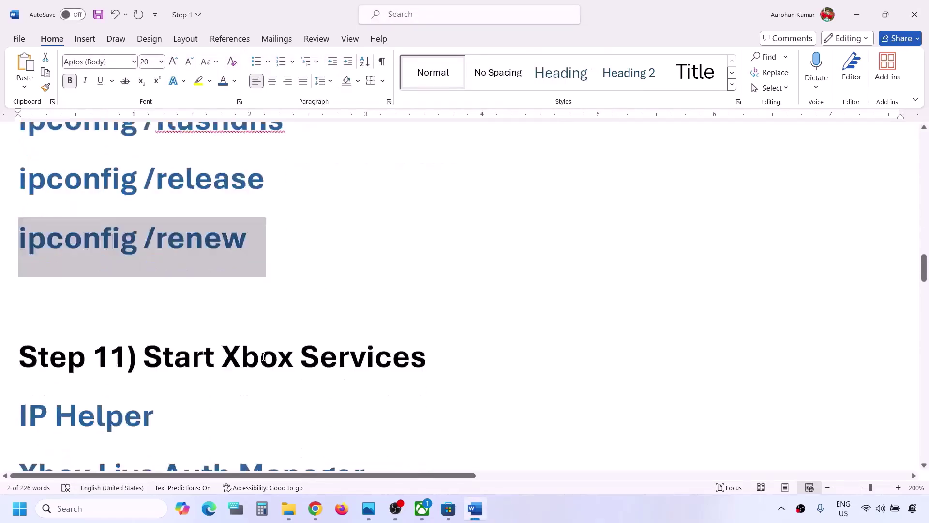
{"action": "scroll", "coordinate": [264, 357], "scroll_direction": "down", "scroll_amount": 1}
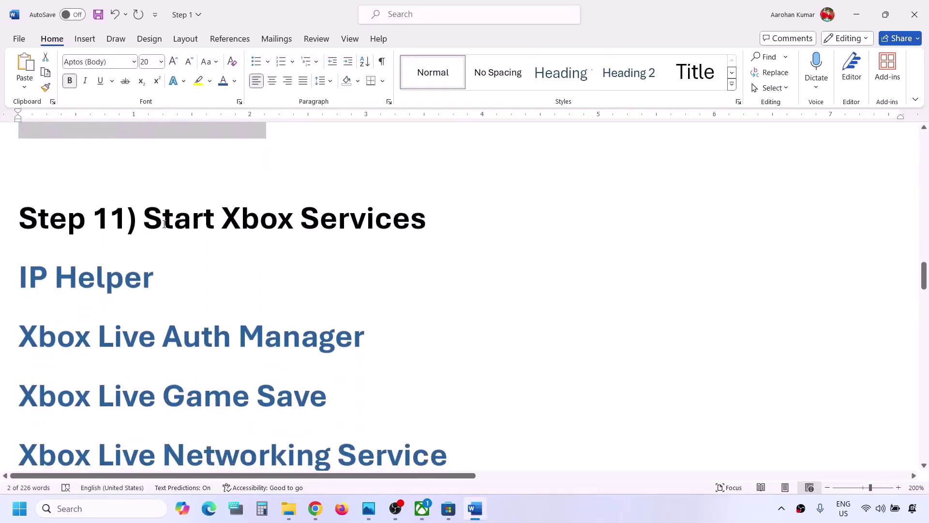
{"action": "left_click_drag", "start_coordinate": [165, 225], "coordinate": [422, 224]}
{"action": "scroll", "coordinate": [211, 317], "scroll_direction": "down", "scroll_amount": 2}
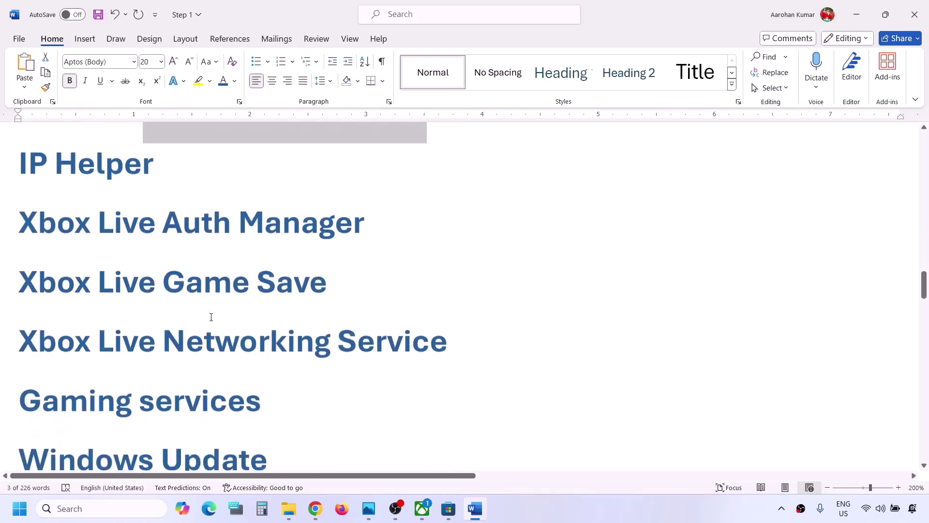
- Launch the Services console from Windows search with 'services'
{"action": "left_click", "coordinate": [92, 508]}
{"action": "type", "text": "services"}
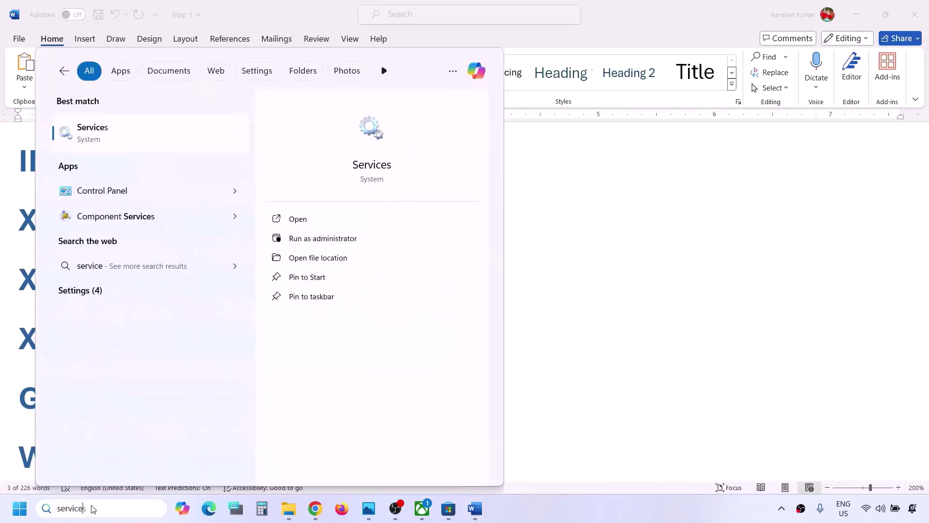
{"action": "key", "text": "Return"}
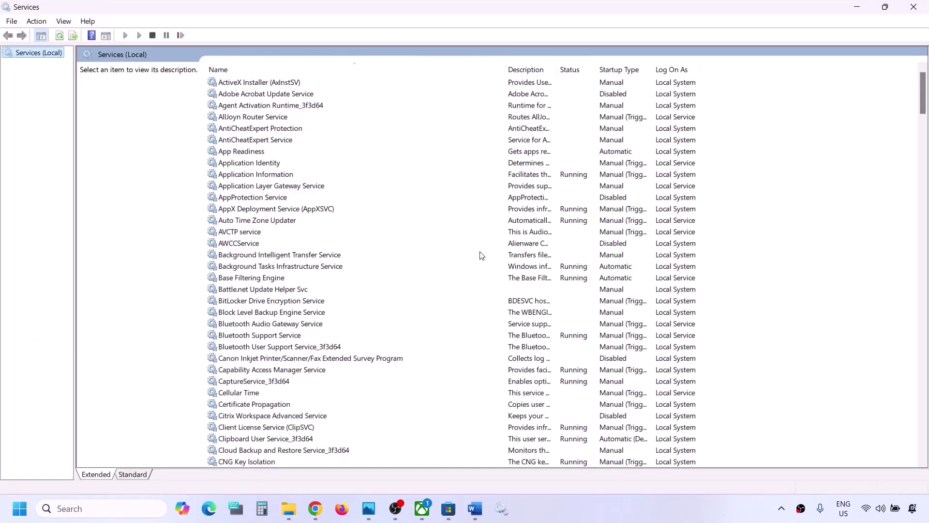
{"action": "left_click", "coordinate": [302, 254]}
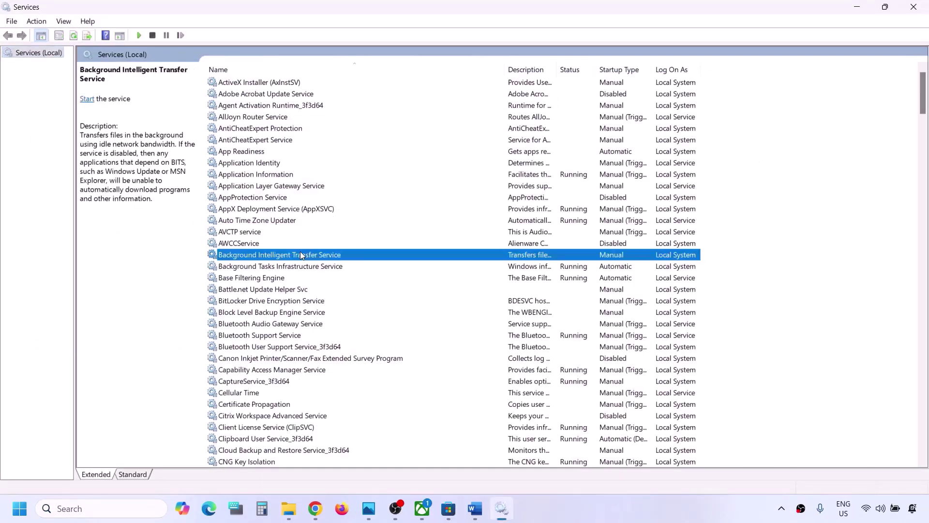
- Set IP Helper's startup type to Automatic, then check the next services in the Word list
{"action": "key", "text": "i"}
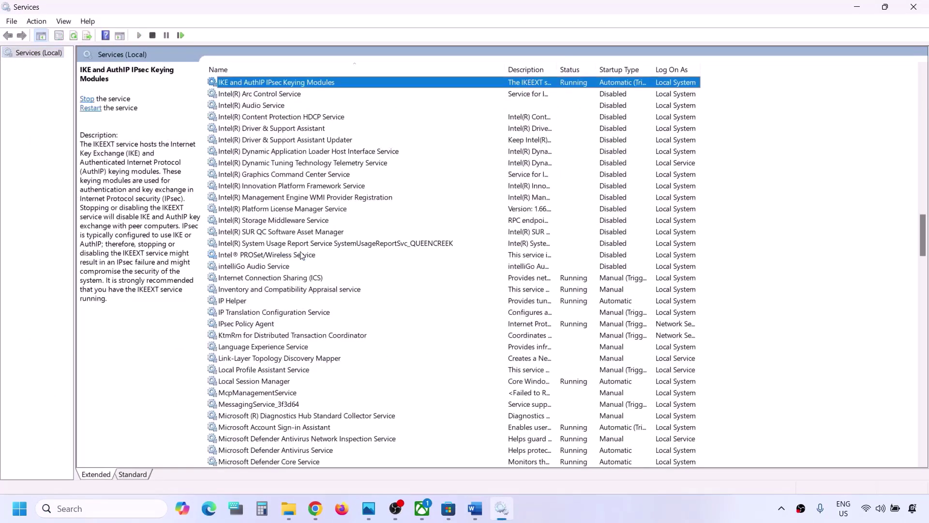
{"action": "left_click", "coordinate": [232, 302]}
{"action": "double_click", "coordinate": [256, 306]}
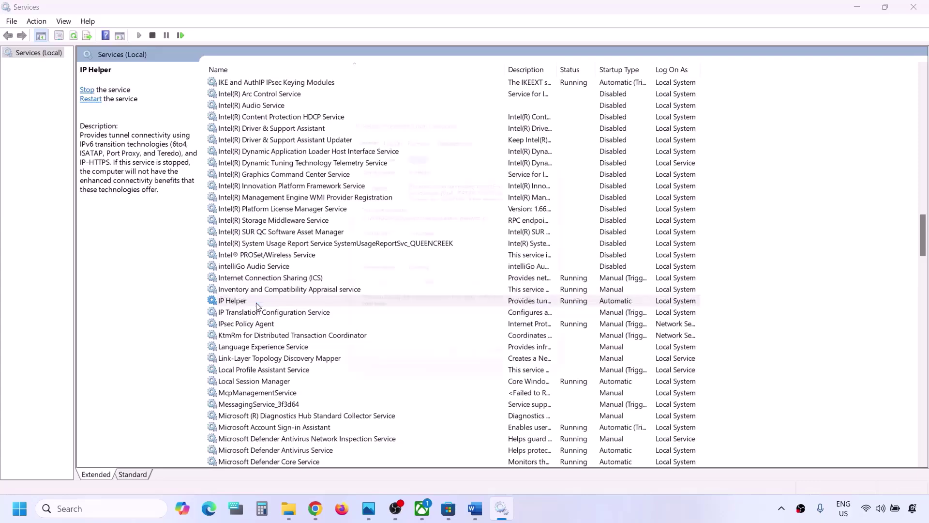
{"action": "left_click", "coordinate": [469, 240]}
{"action": "left_click", "coordinate": [446, 258]}
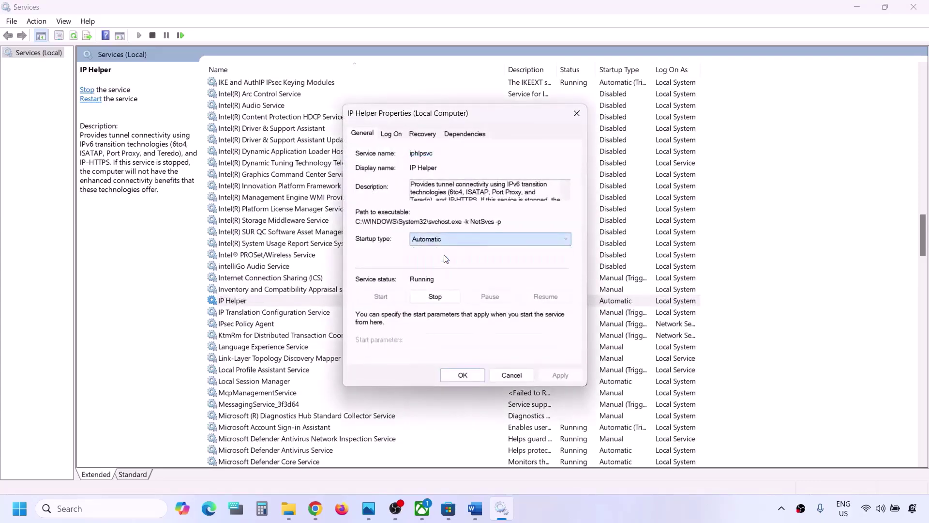
{"action": "left_click", "coordinate": [560, 375]}
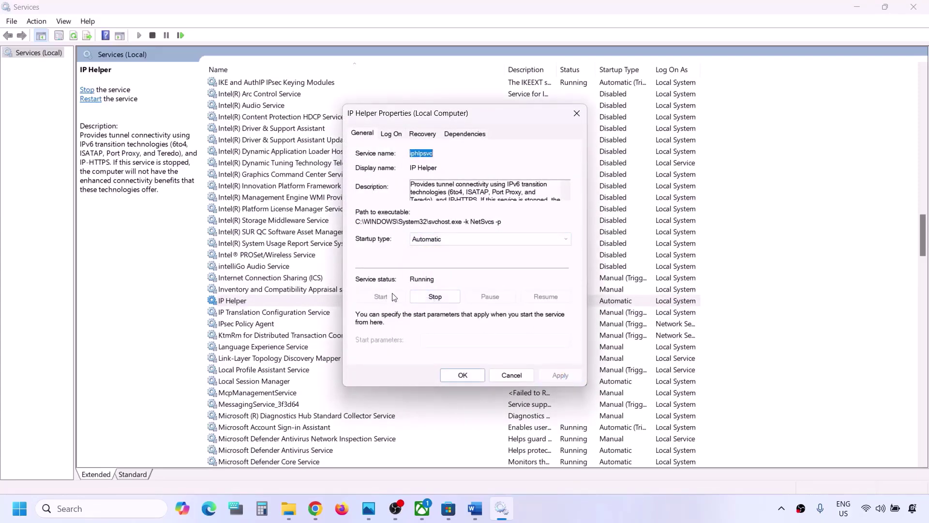
{"action": "left_click", "coordinate": [464, 375]}
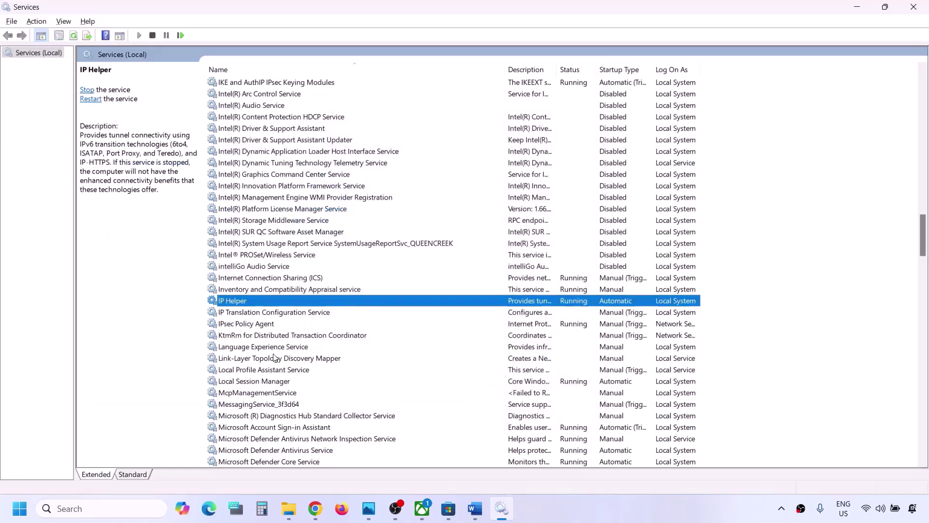
{"action": "key", "text": "alt+Tab"}
{"action": "key", "text": "alt+Tab"}
{"action": "scroll", "coordinate": [284, 371], "scroll_direction": "down", "scroll_amount": 20}
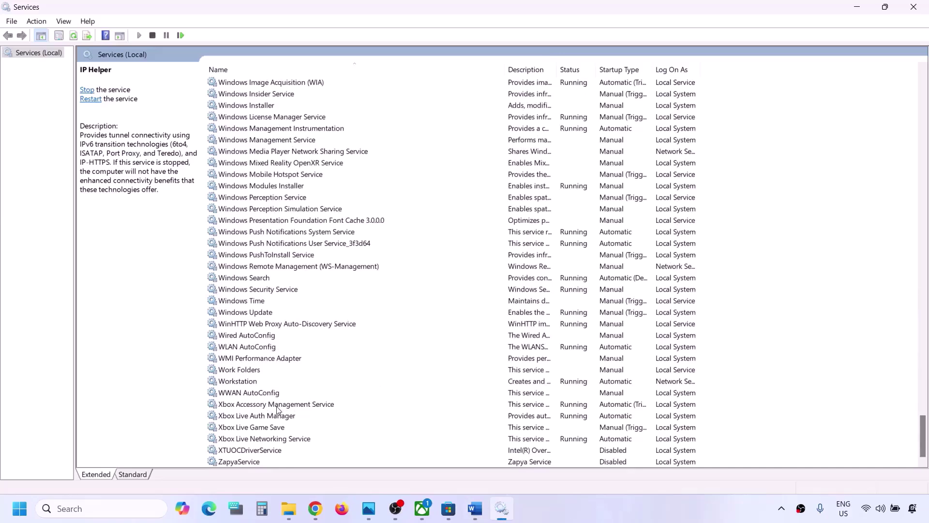
- Set Xbox Accessory Management Service's startup type to Automatic and apply it
{"action": "left_click", "coordinate": [278, 407]}
{"action": "left_click", "coordinate": [271, 416]}
{"action": "left_click", "coordinate": [275, 429]}
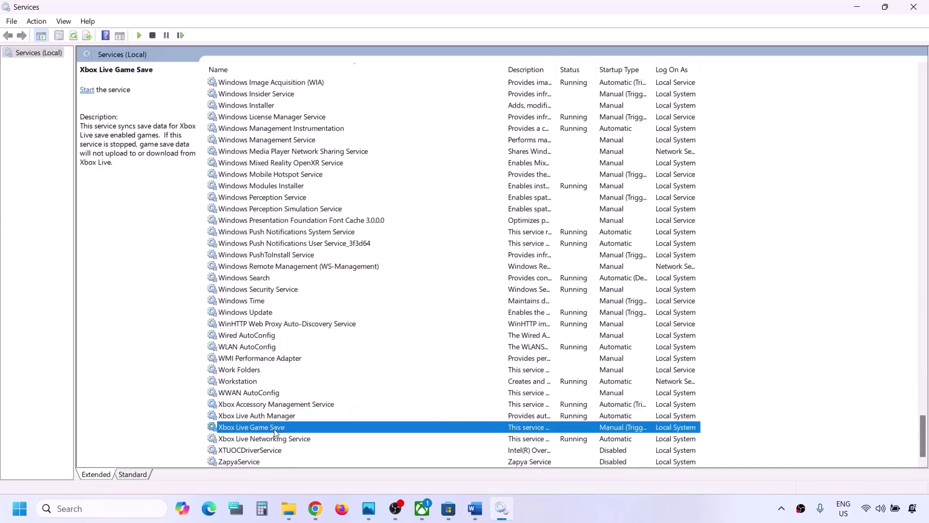
{"action": "left_click", "coordinate": [281, 440]}
{"action": "left_click", "coordinate": [283, 406]}
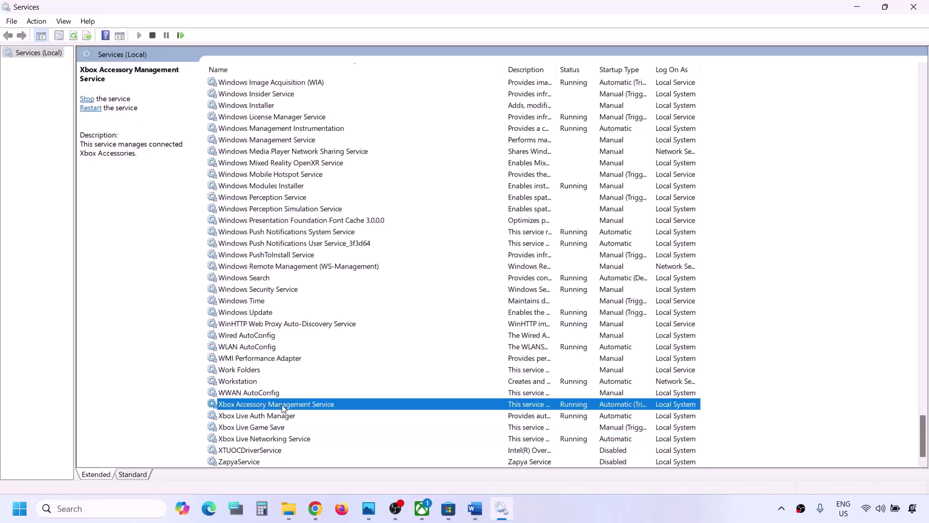
{"action": "double_click", "coordinate": [289, 408]}
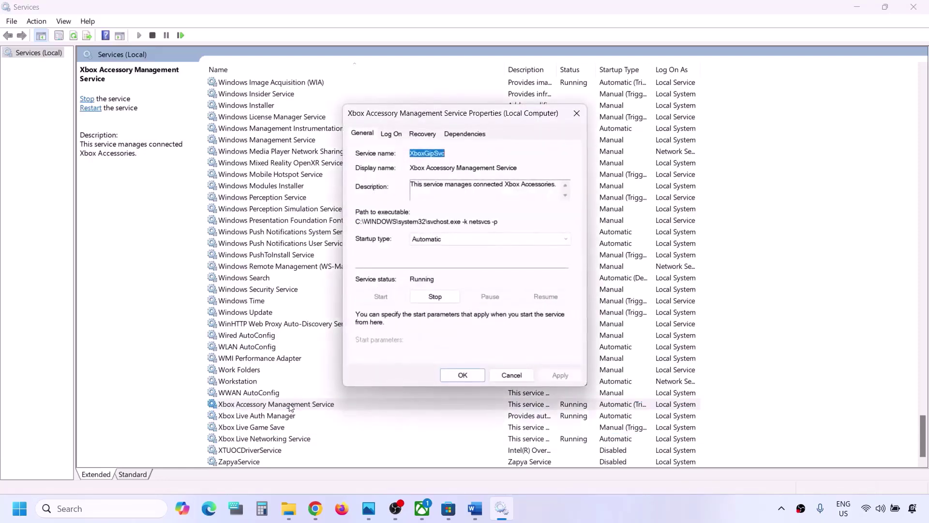
{"action": "left_click", "coordinate": [481, 236]}
{"action": "left_click", "coordinate": [443, 248]}
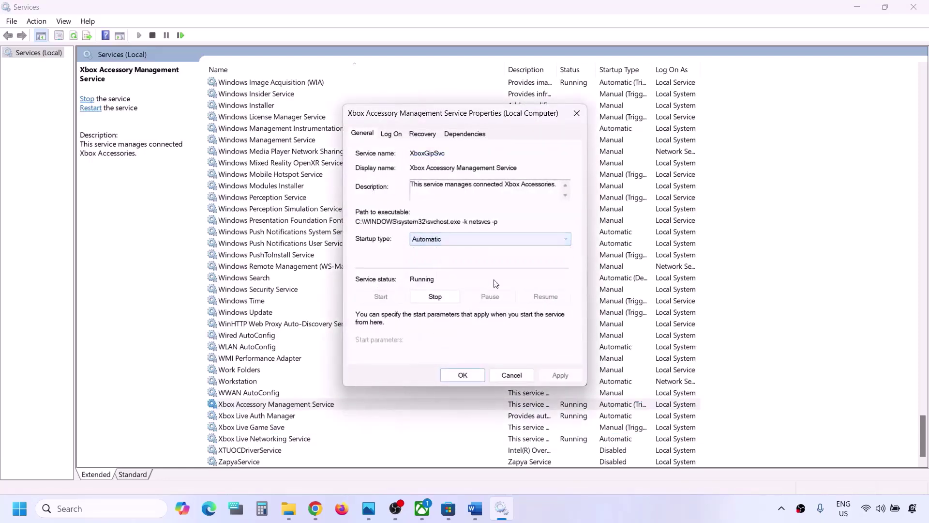
{"action": "left_click", "coordinate": [556, 377]}
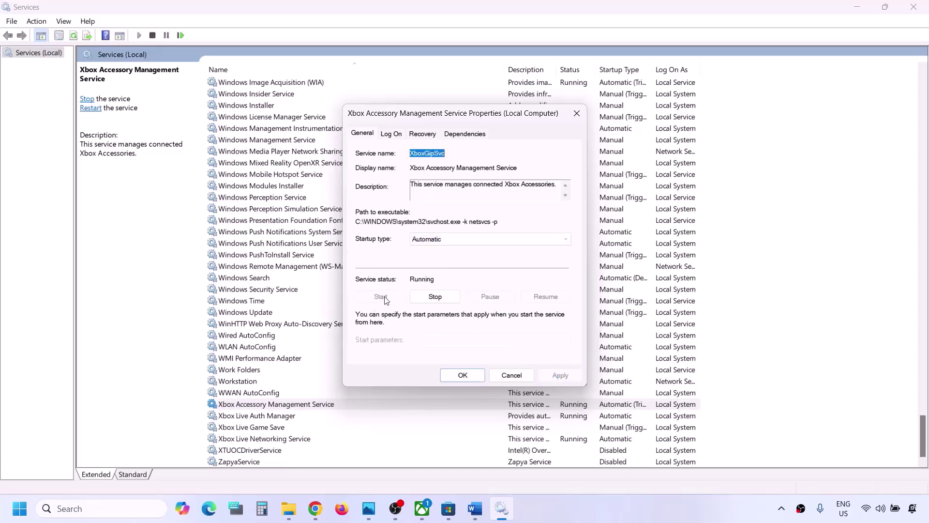
{"action": "left_click", "coordinate": [462, 375]}
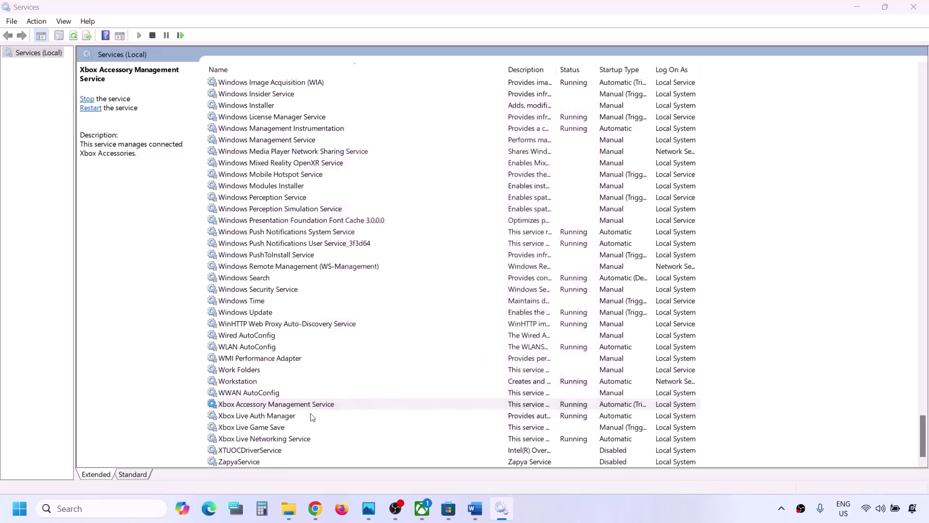
- Confirm Xbox Live Auth Manager's startup type stays Automatic
{"action": "left_click", "coordinate": [267, 419]}
{"action": "double_click", "coordinate": [267, 420]}
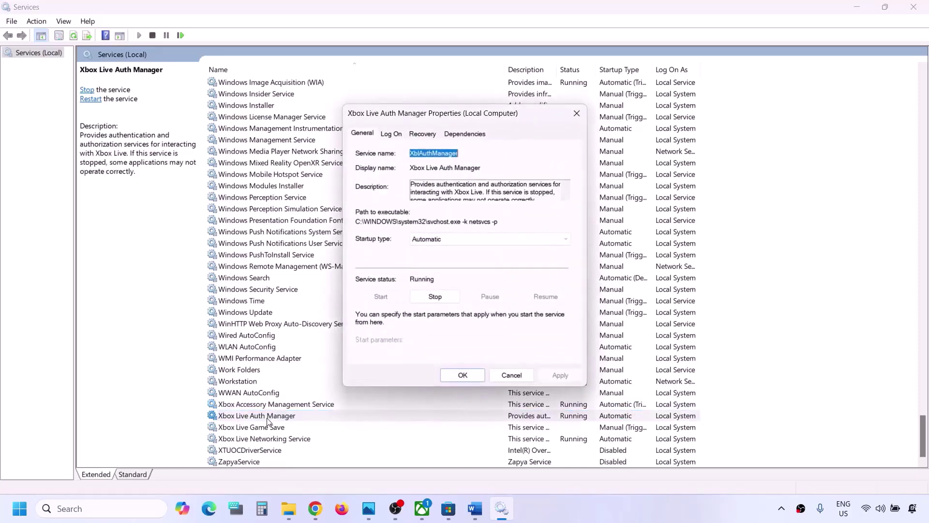
{"action": "left_click", "coordinate": [463, 240]}
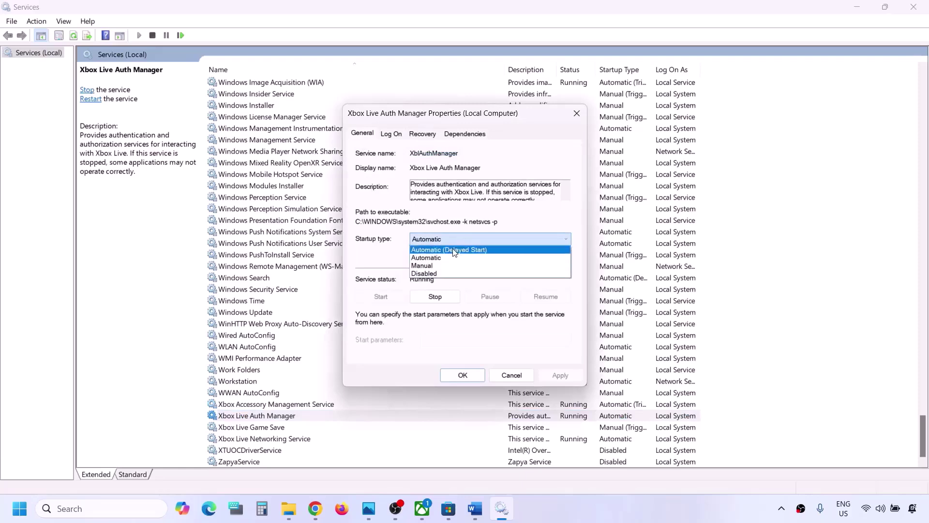
{"action": "left_click", "coordinate": [440, 260]}
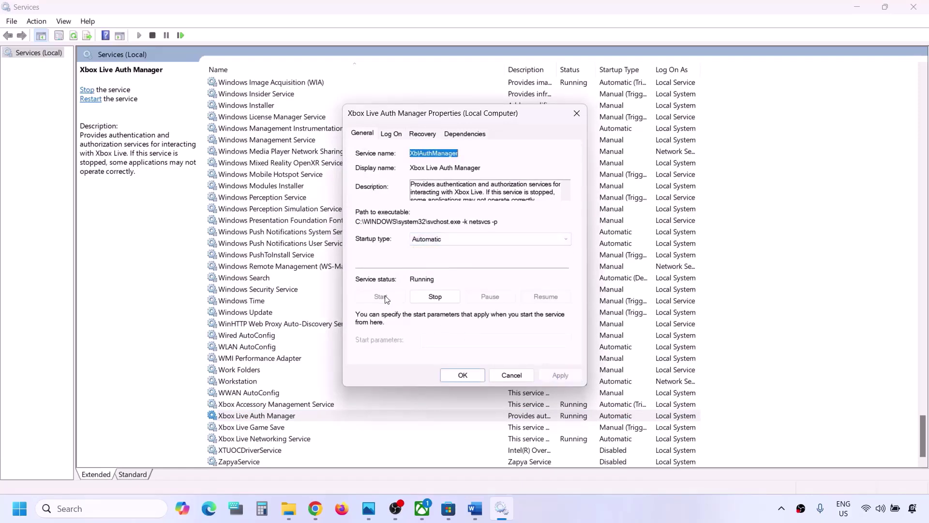
{"action": "left_click", "coordinate": [457, 375]}
- Switch Xbox Live Game Save's startup type to Automatic
{"action": "double_click", "coordinate": [245, 428]}
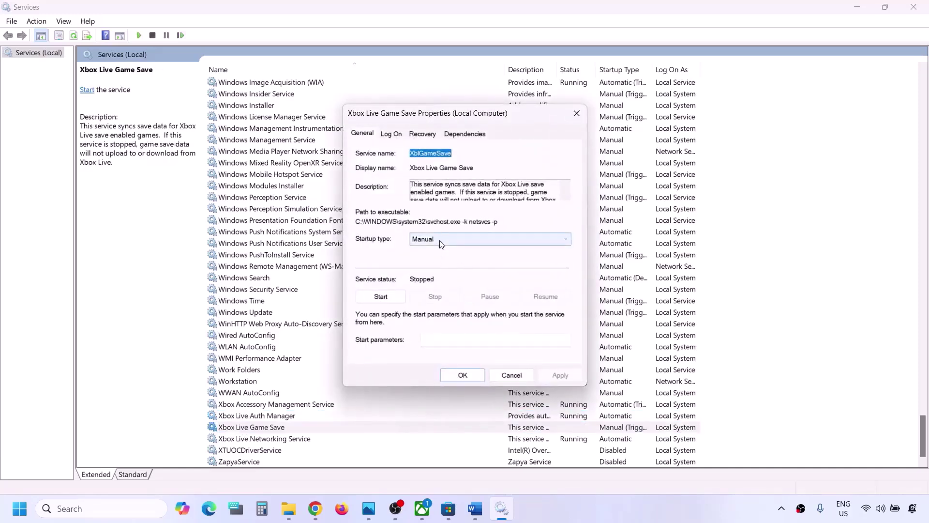
{"action": "left_click", "coordinate": [442, 244]}
{"action": "left_click", "coordinate": [434, 254]}
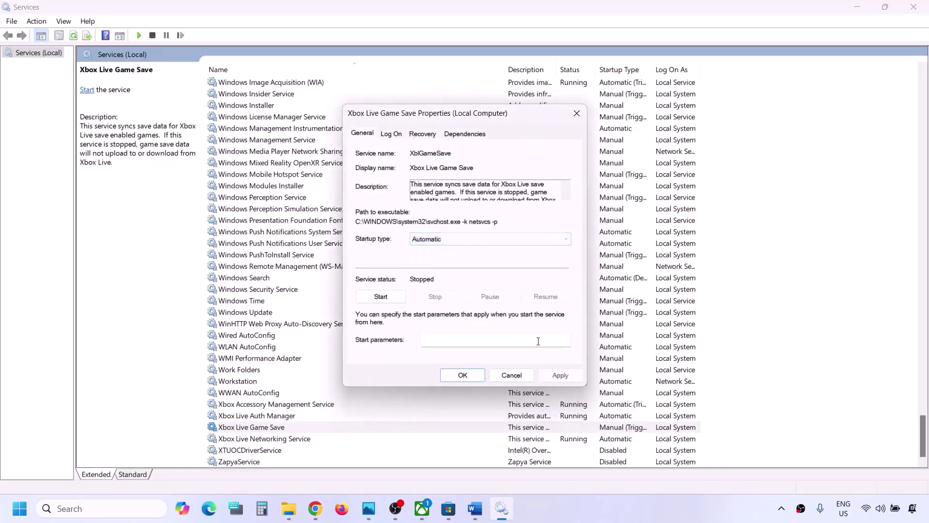